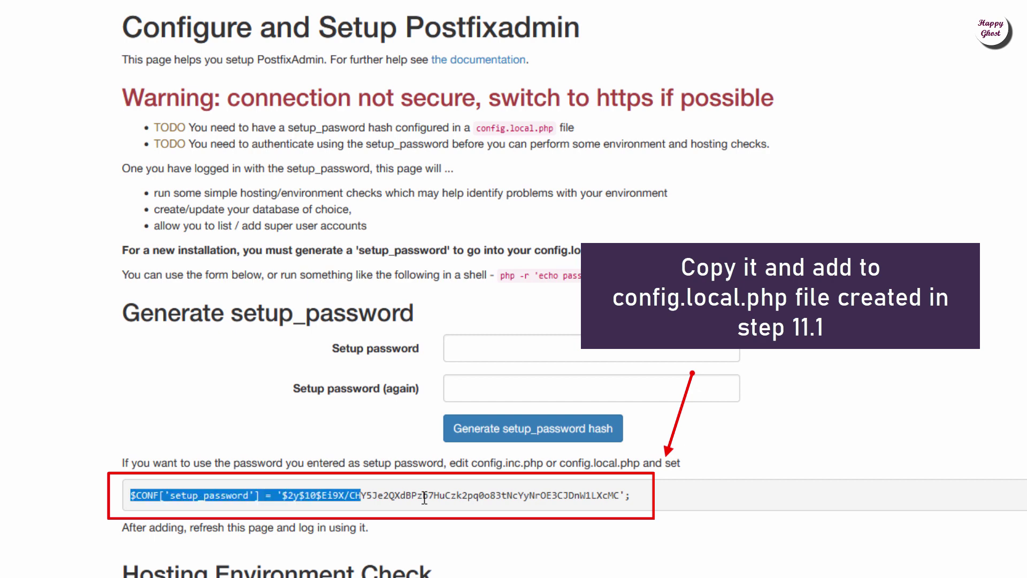
- Copy the generated $CONF['setup_password'] line from the setup page and switch to PuTTY
right_click(353, 493)
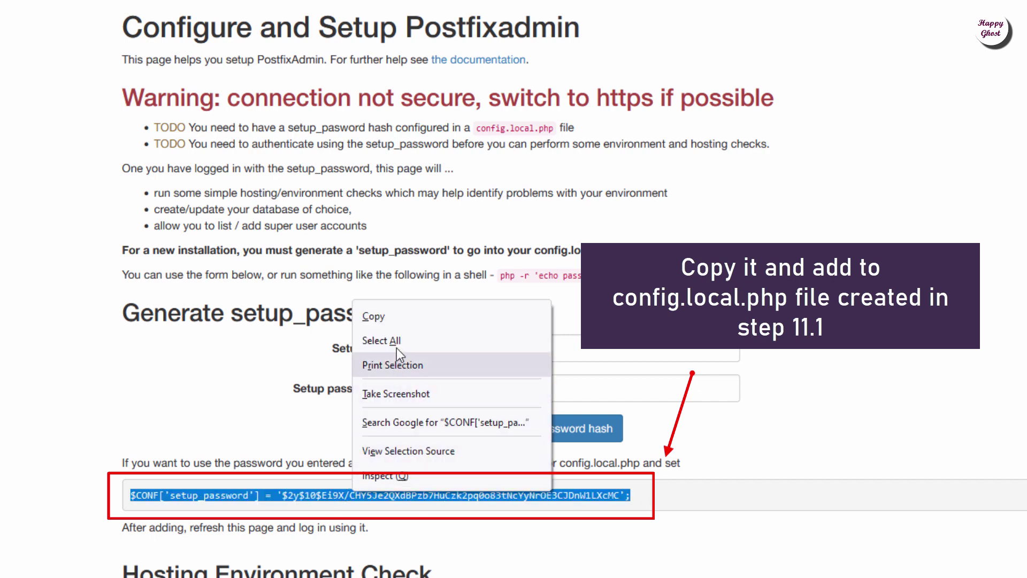
left_click(373, 317)
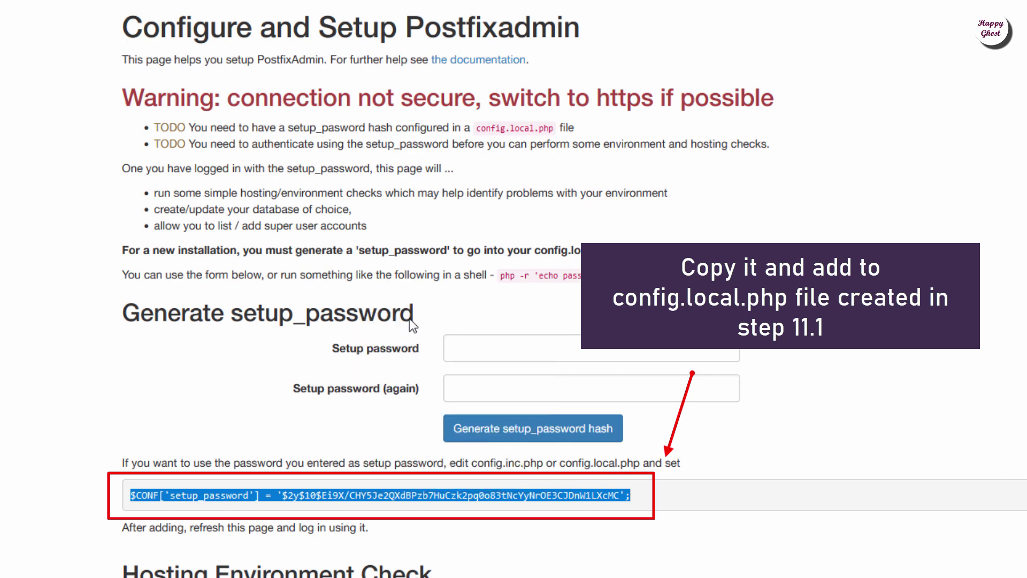
key("alt+Tab")
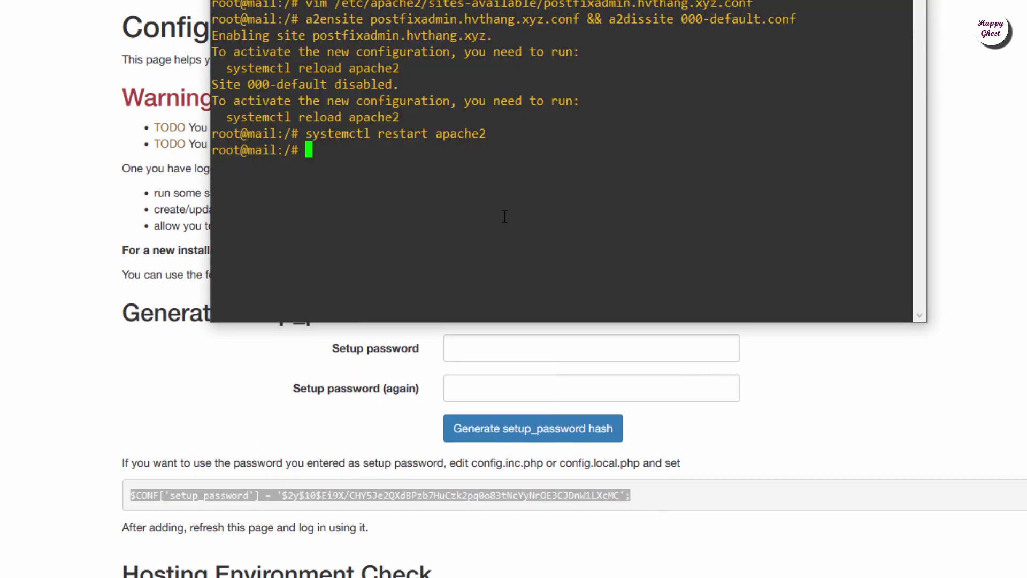
- Open /var/www/postfixadmin/config.local.php in vim and add a blank line after the encrypt setting
type("vim")
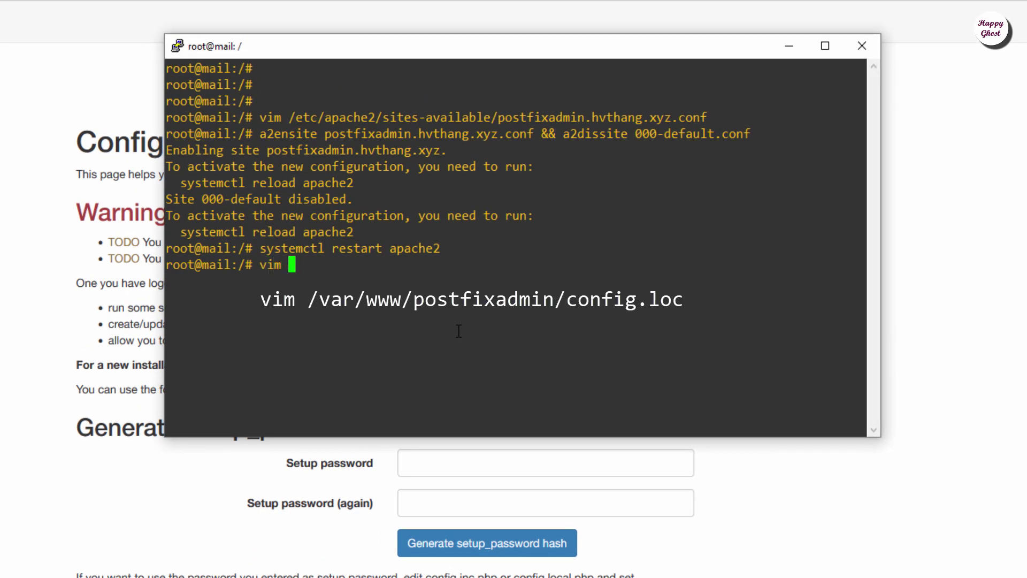
type(" /var/www/postfixadmin/")
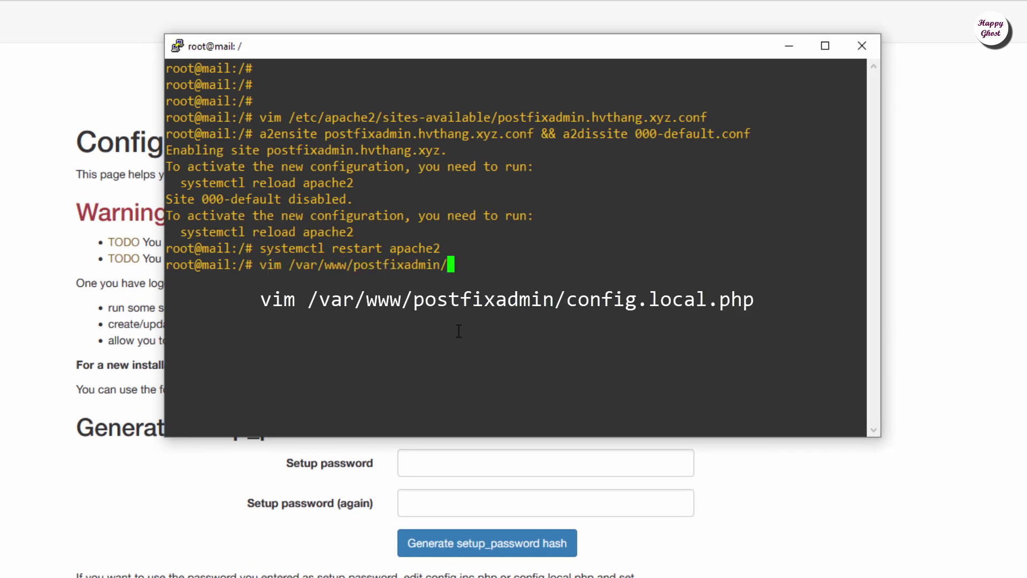
type("config.local.php")
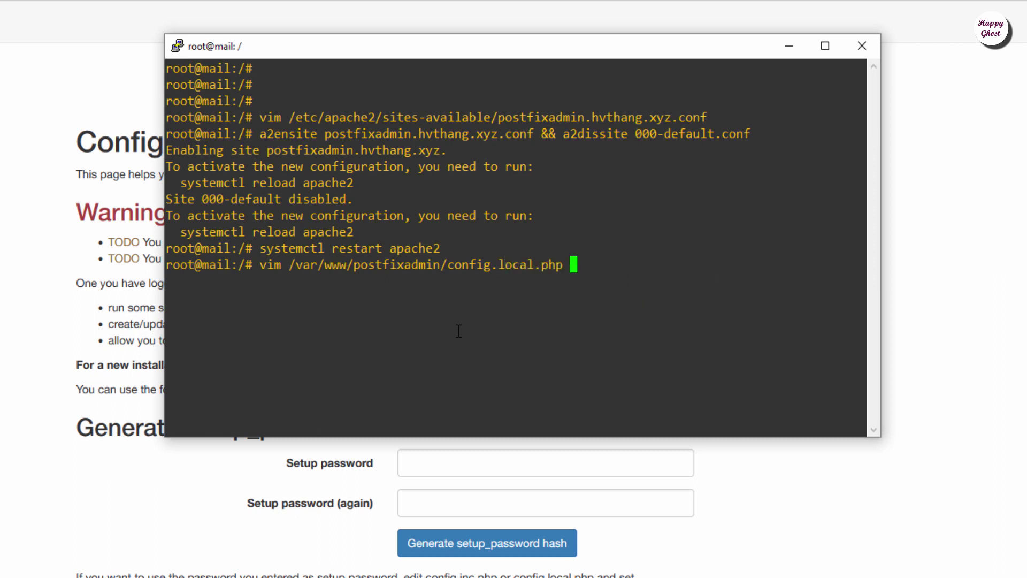
key("Return")
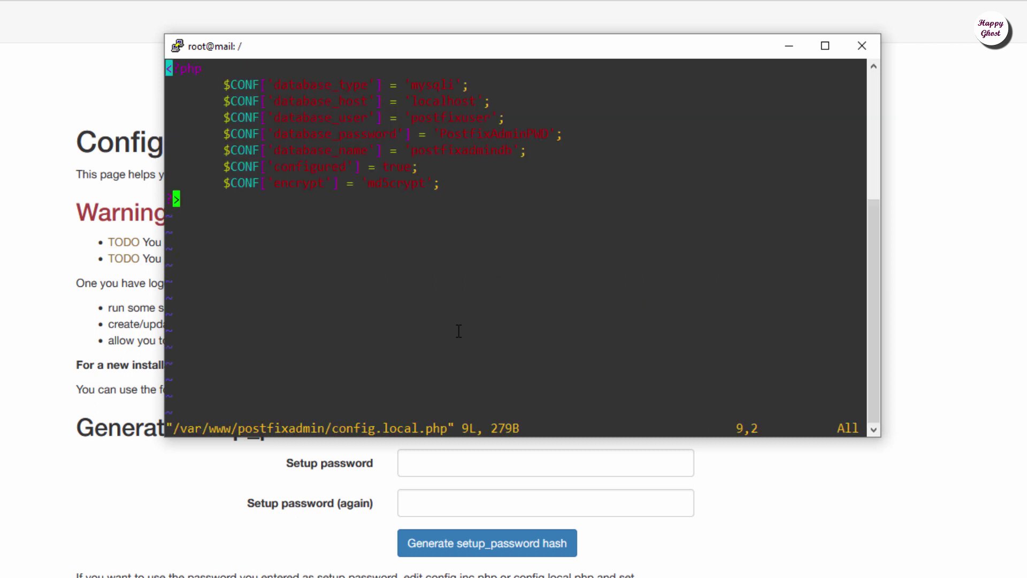
key("Up")
key("End")
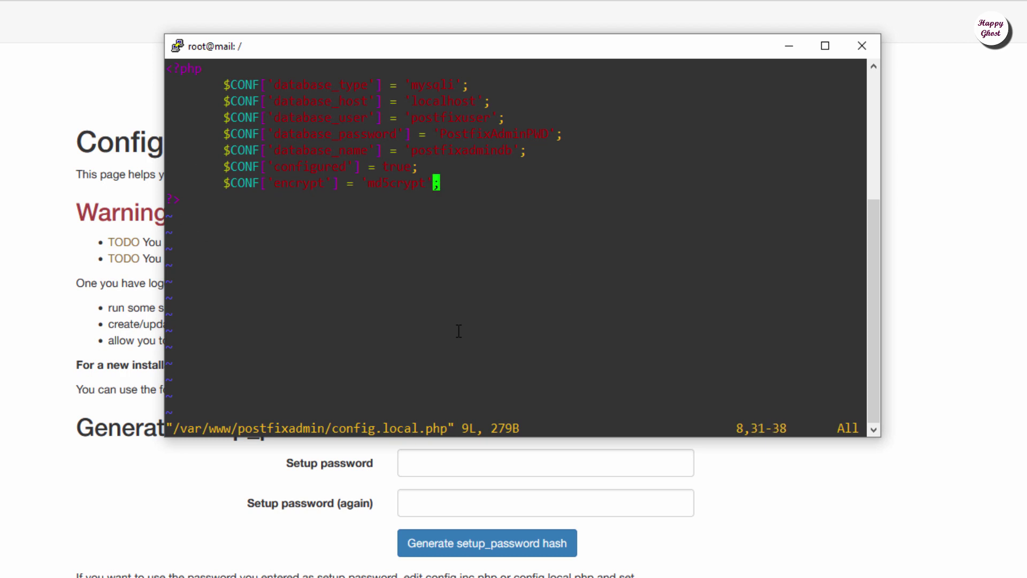
key("a")
key("Return")
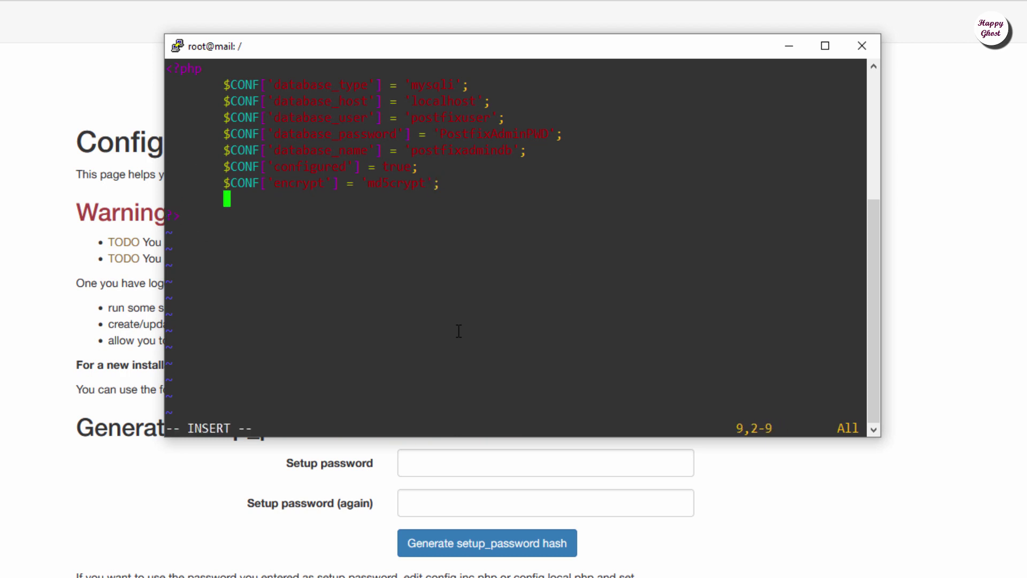
- Paste the setup_password line, save the file with :x, and run systemctl restart apache2
right_click(290, 251)
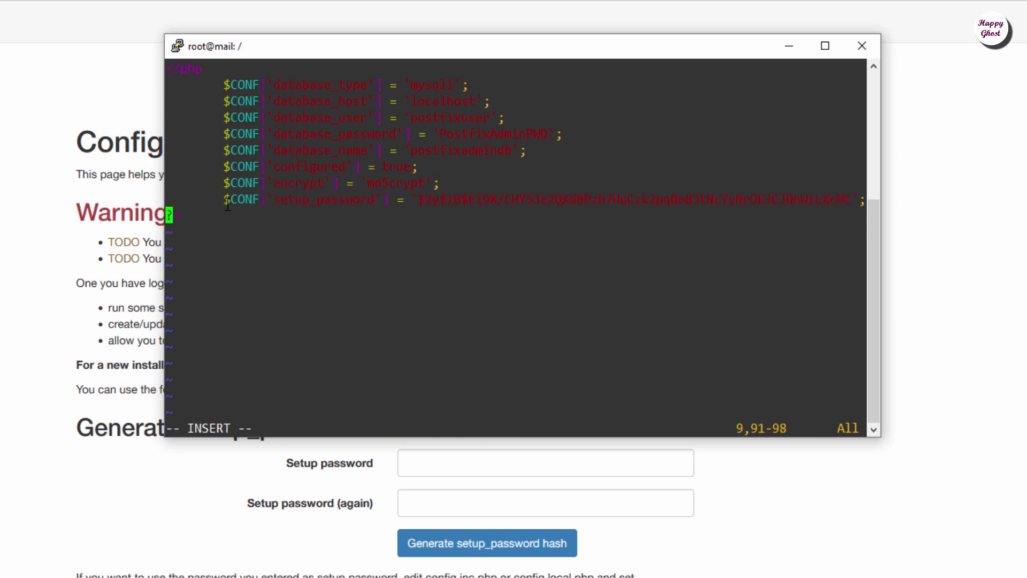
key("Escape")
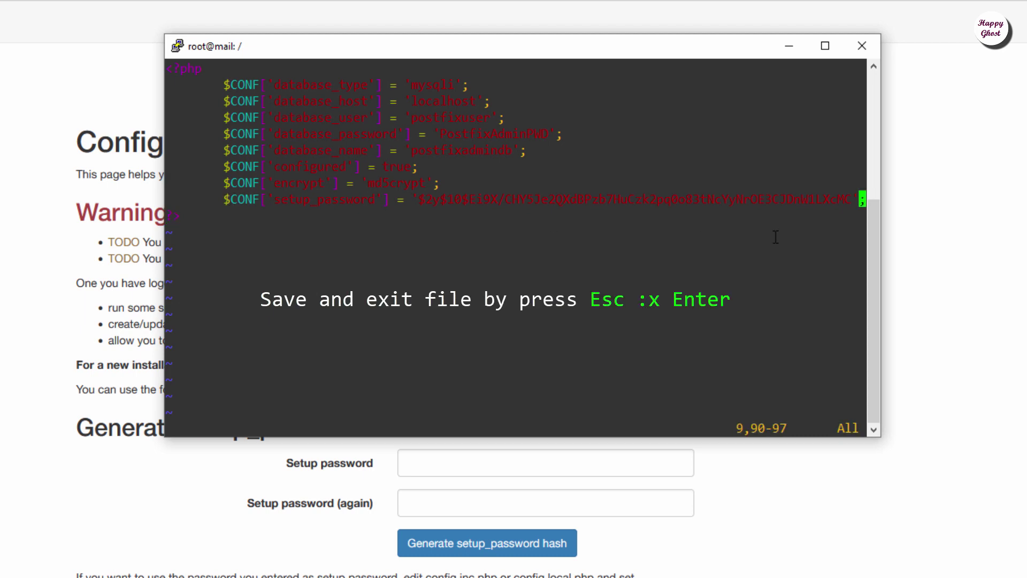
type(":x")
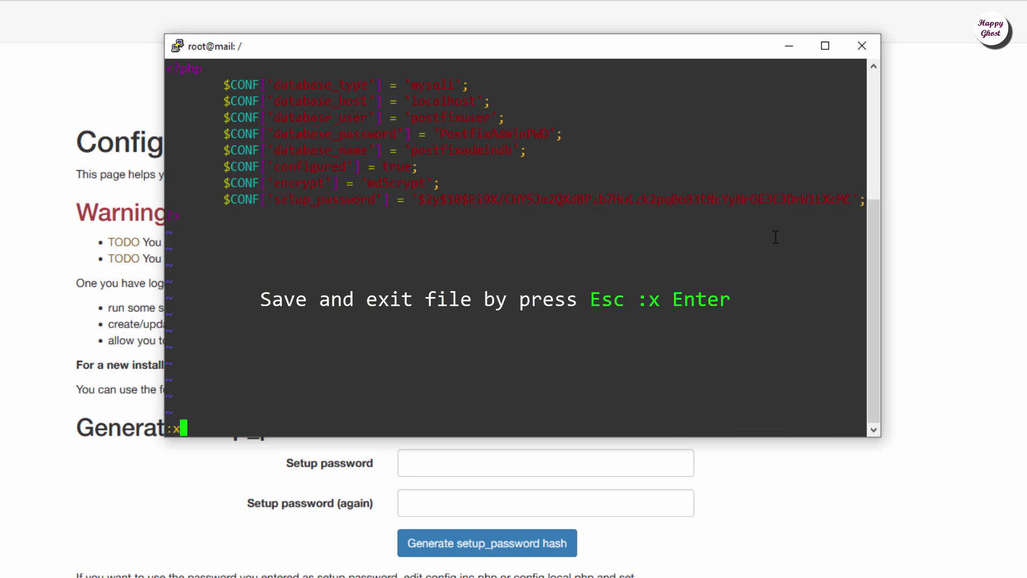
key("Return")
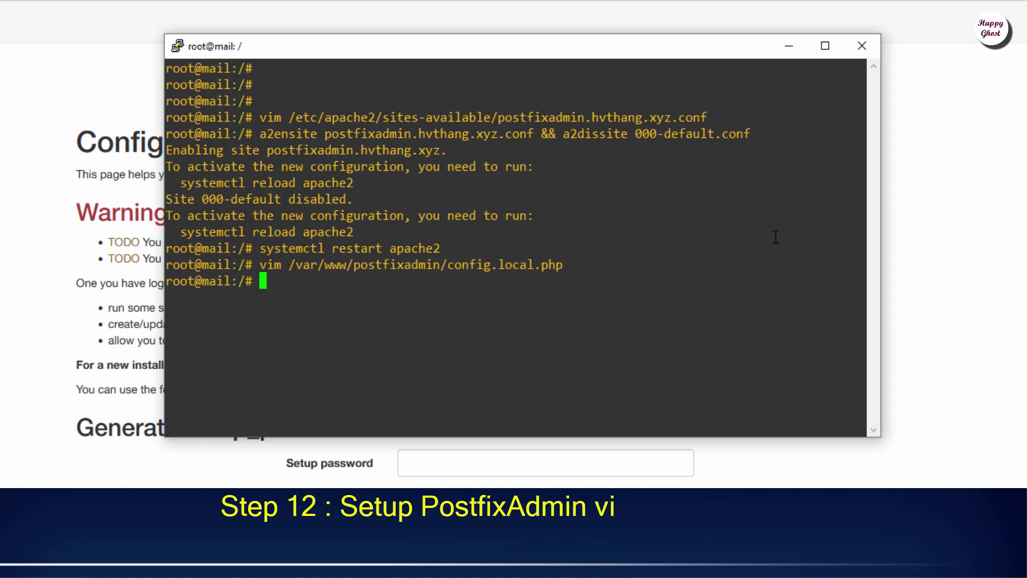
type("systemct")
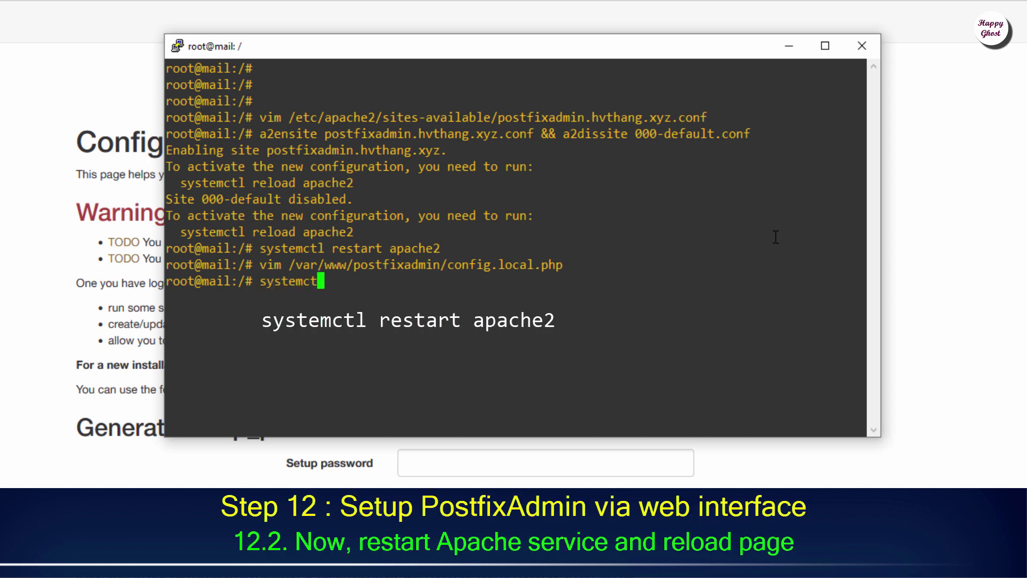
type("l restart apache")
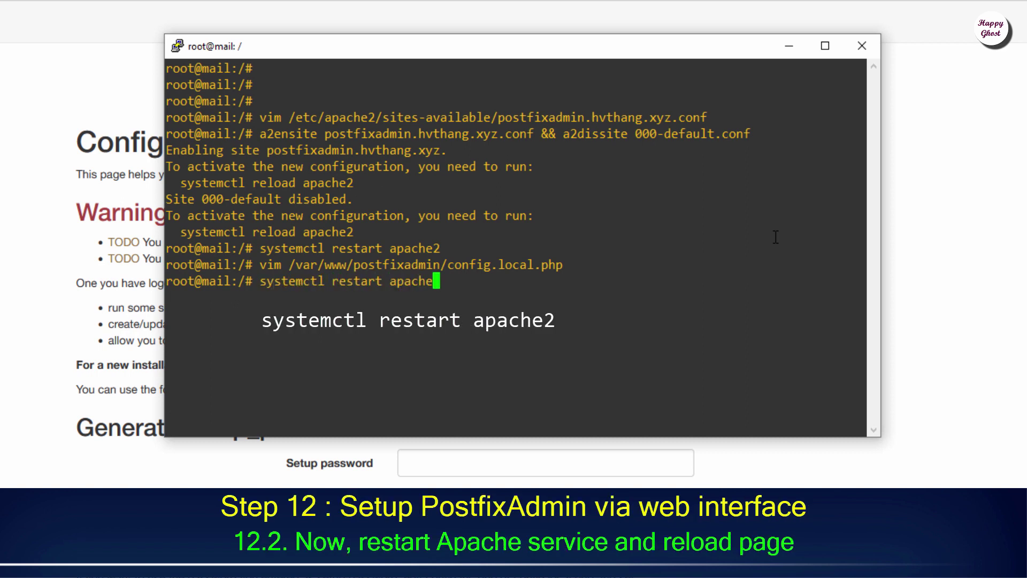
type("2")
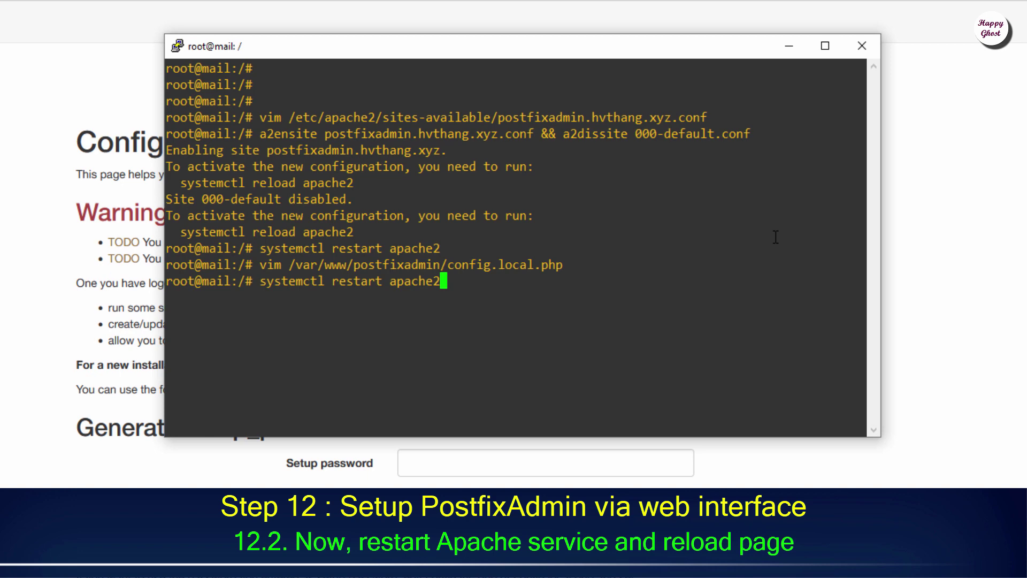
key("Return")
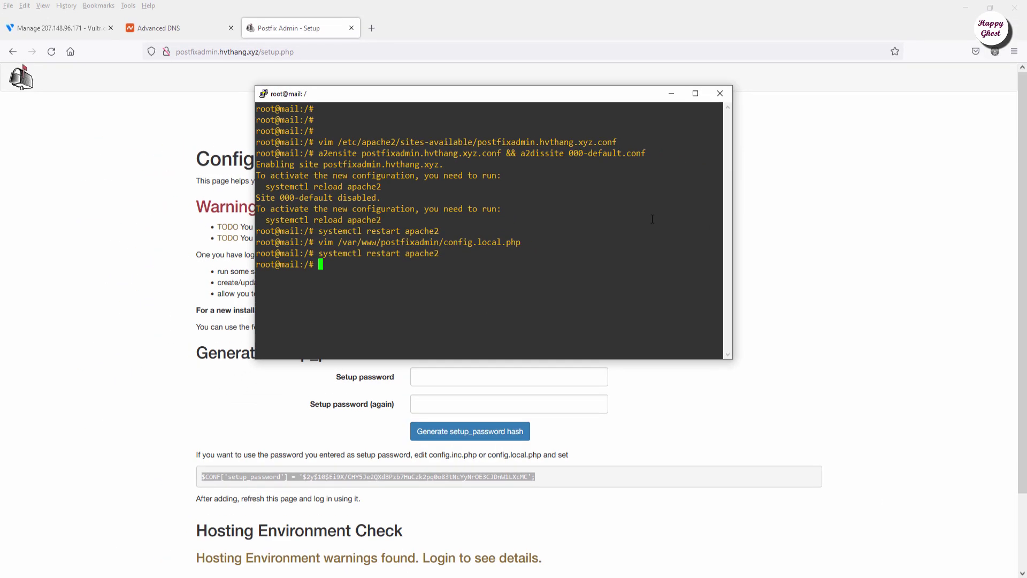
- Reload the PostfixAdmin setup page, resending the form data
left_click(672, 96)
key("F5")
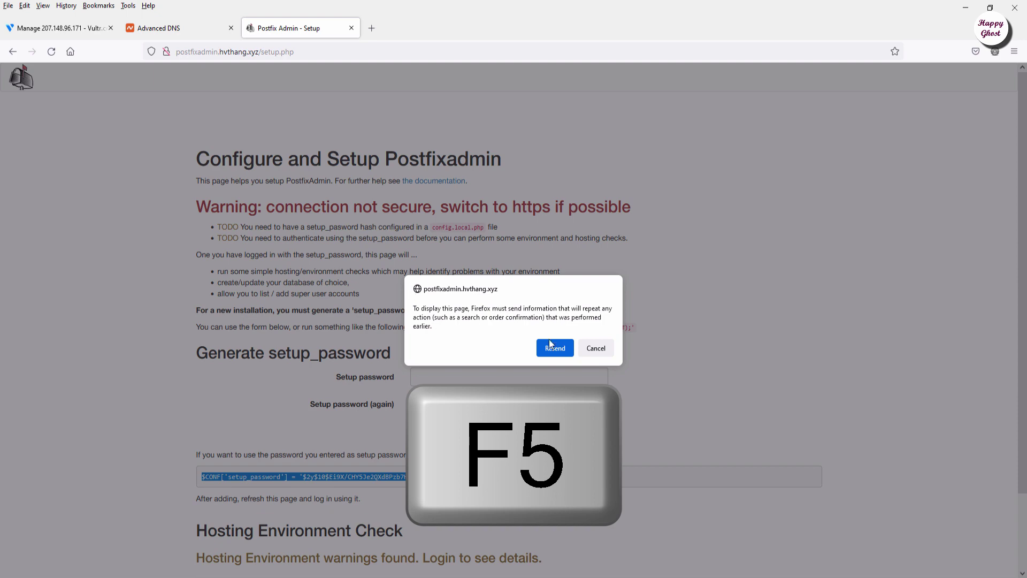
left_click(551, 357)
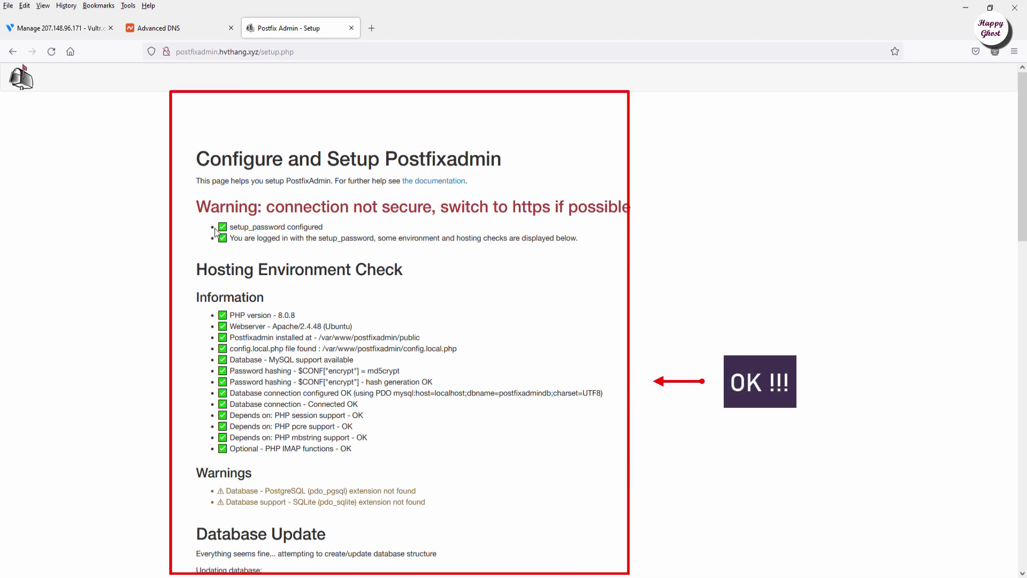
- Review the passed checks and the database update to version 1843, down to Add Superadmin Account
left_click_drag(194, 300, 321, 302)
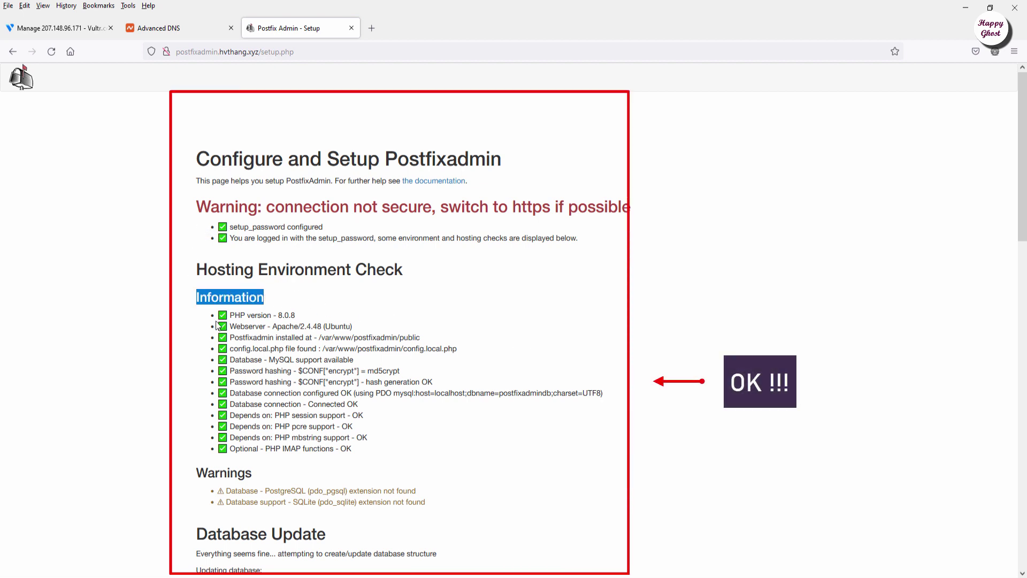
left_click_drag(230, 314, 439, 453)
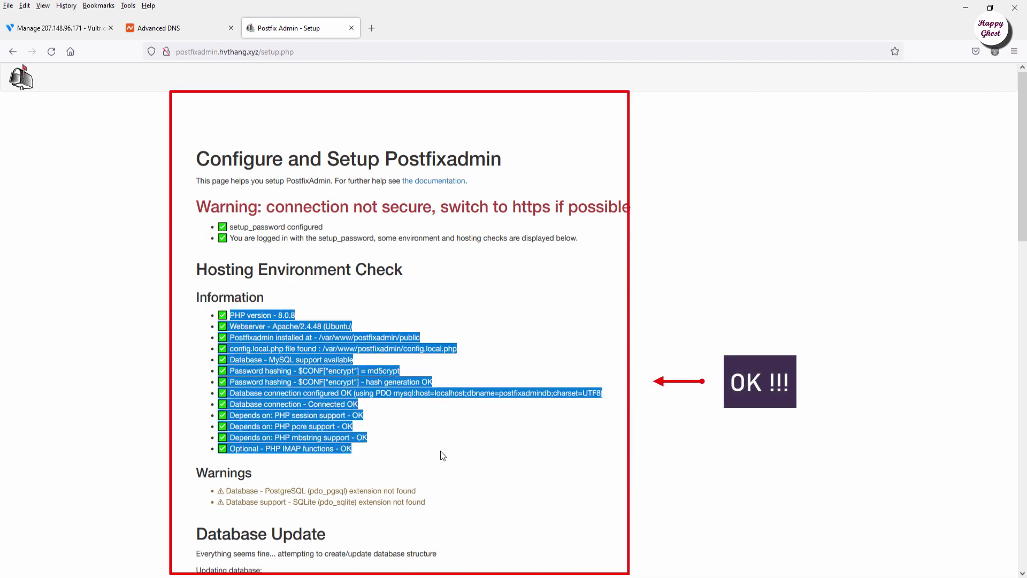
left_click(442, 454)
scroll(426, 431, "down", 8)
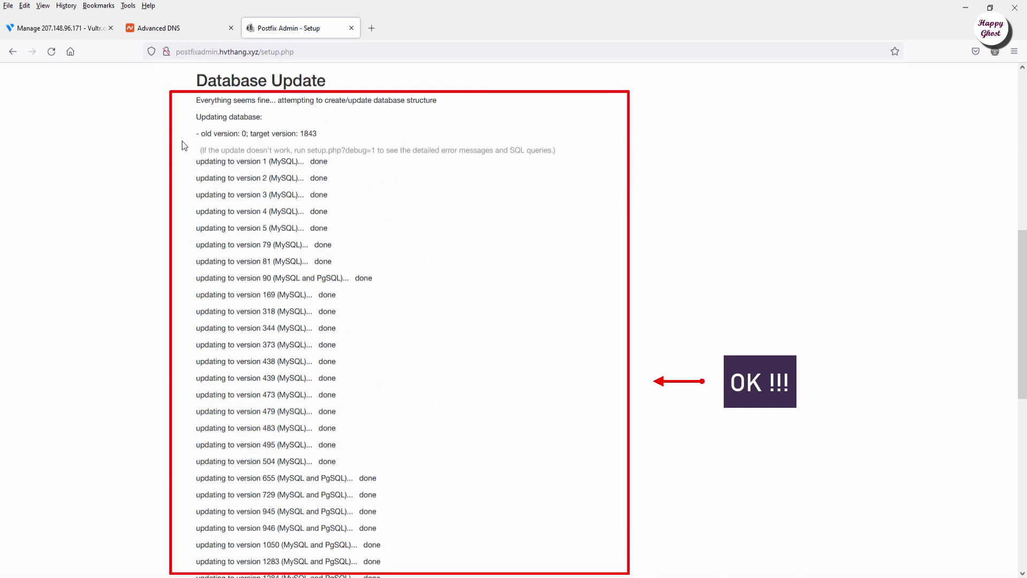
left_click_drag(197, 131, 419, 450)
scroll(420, 449, "down", 6)
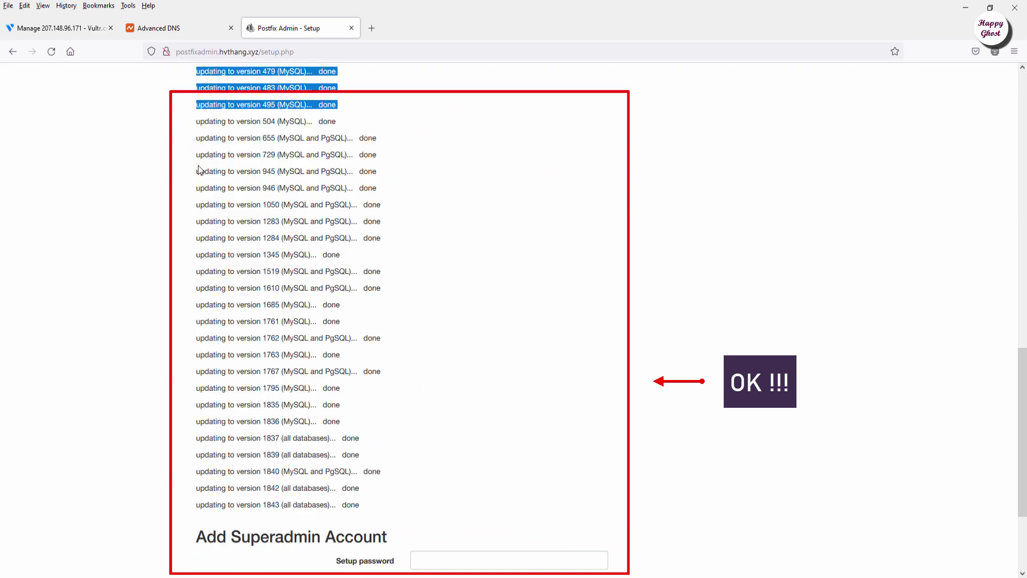
left_click_drag(196, 124, 405, 541)
left_click(386, 496)
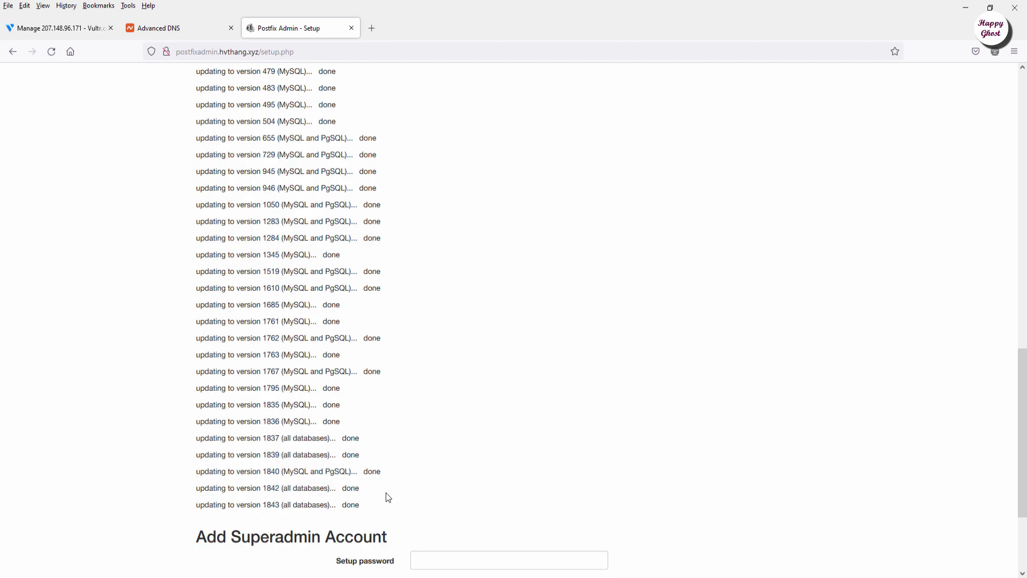
scroll(388, 497, "down", 3)
scroll(388, 496, "down", 1)
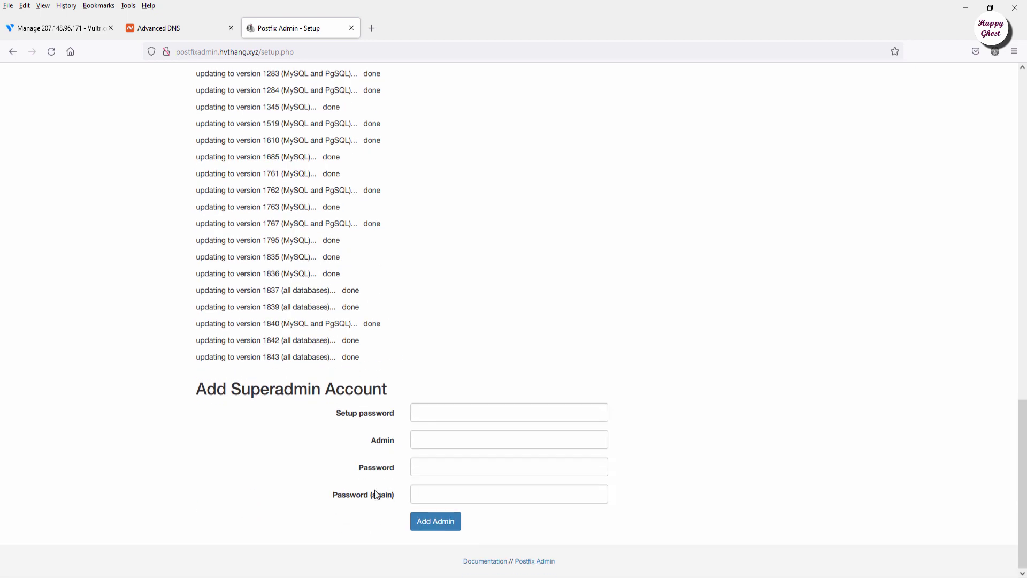
- Enter the setup password in the Add Superadmin Account form
left_click_drag(197, 389, 359, 389)
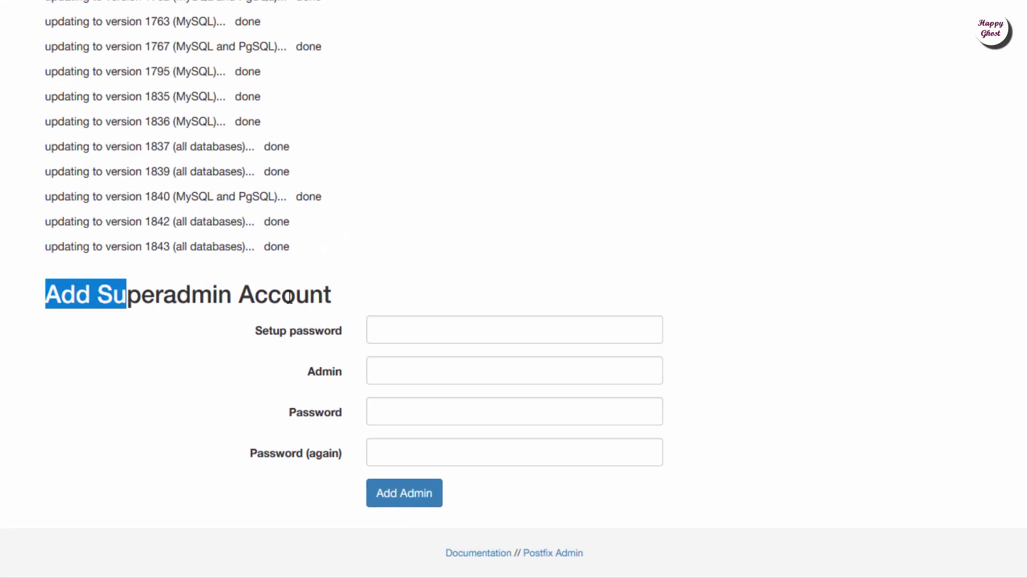
left_click_drag(289, 297, 344, 310)
left_click(541, 334)
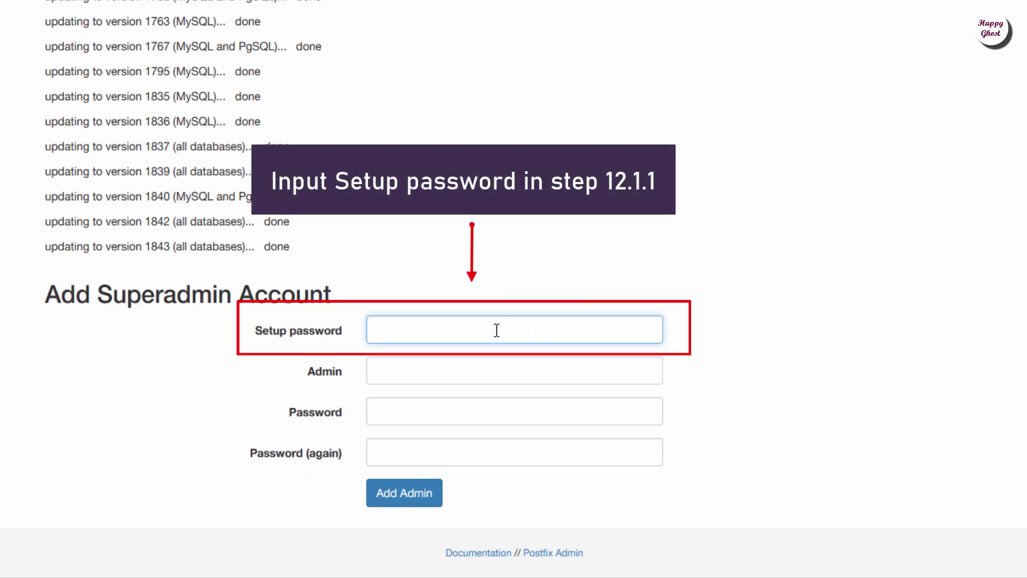
type("••••")
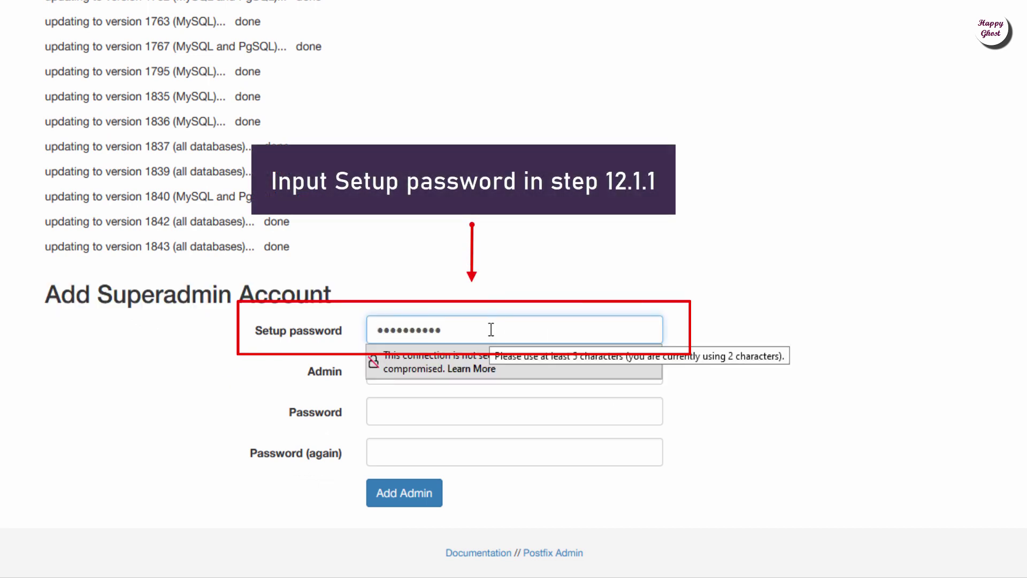
- Fill in the admin e-mail address and the new admin password twice, then submit Add Admin
left_click(316, 371)
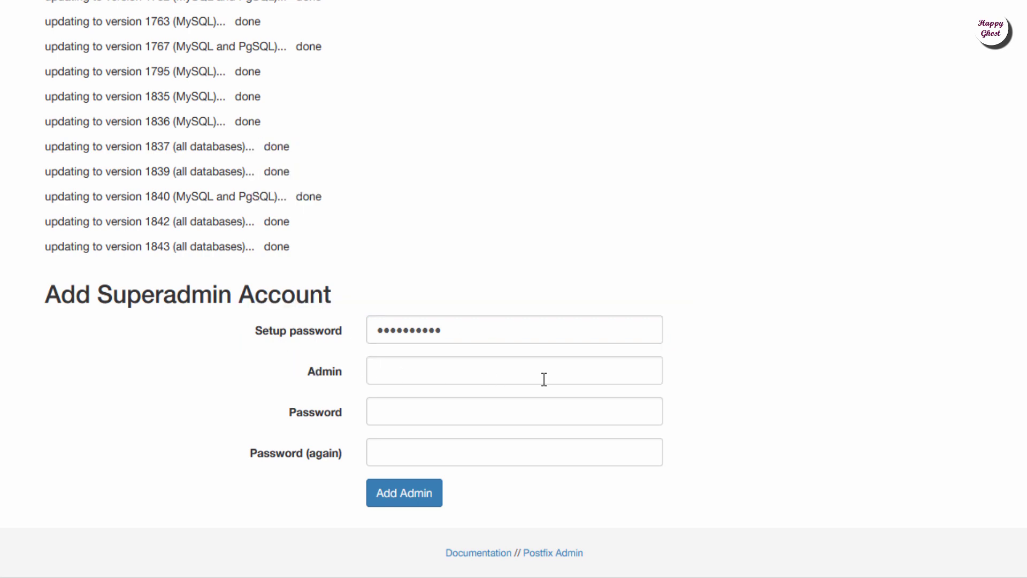
left_click(599, 378)
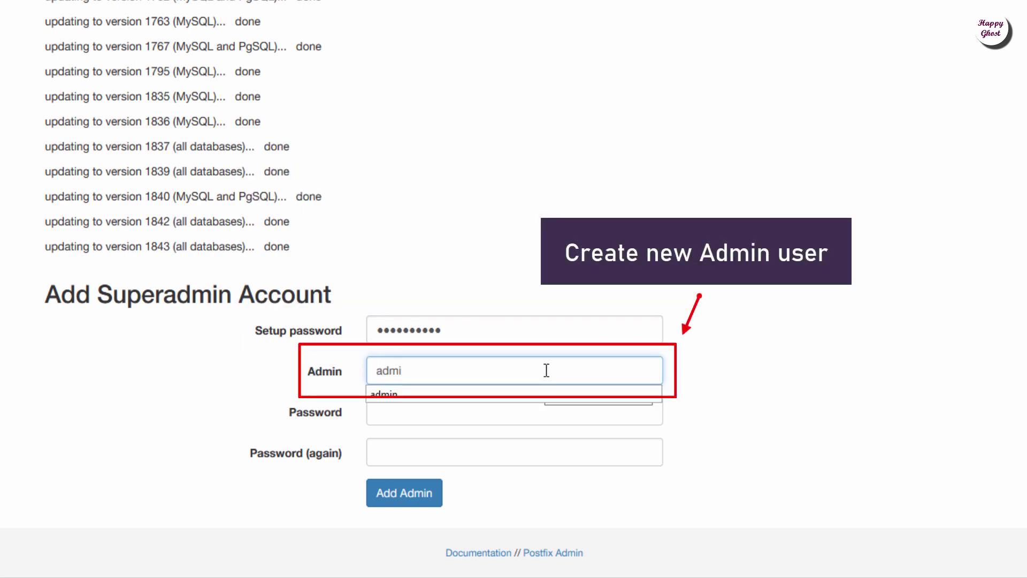
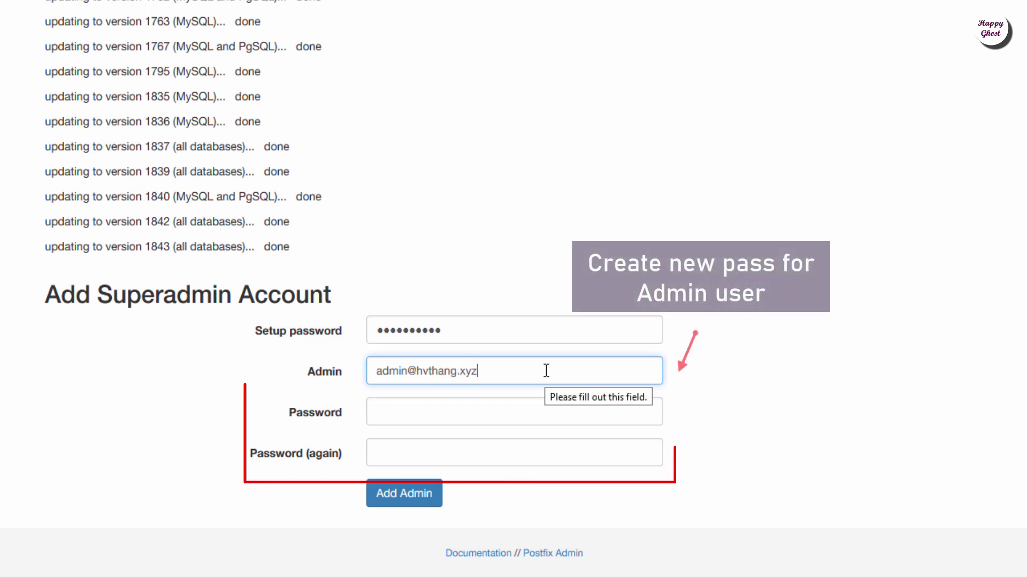
key("Tab")
type("ad")
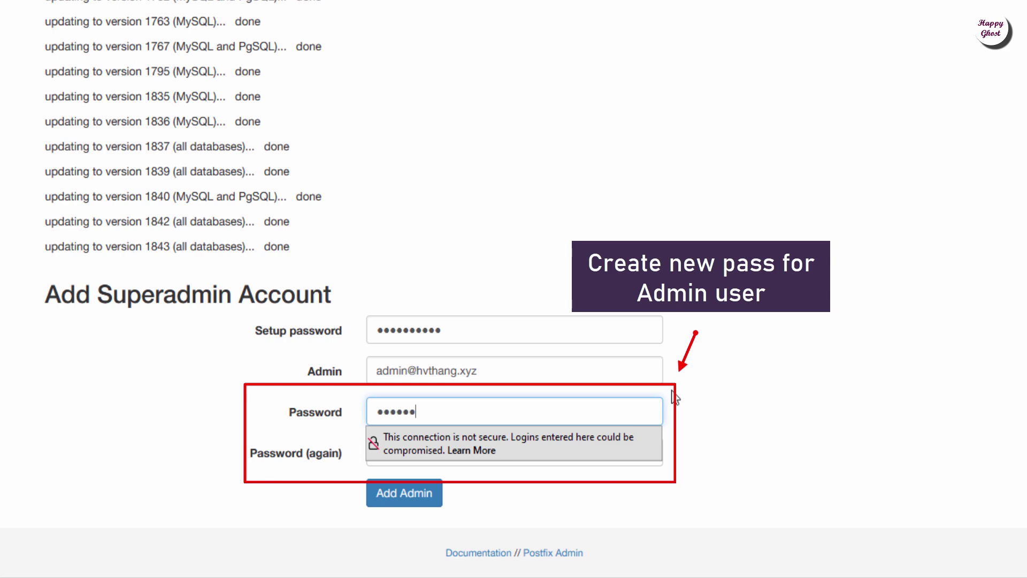
type("min@123")
key("Tab")
type("ad")
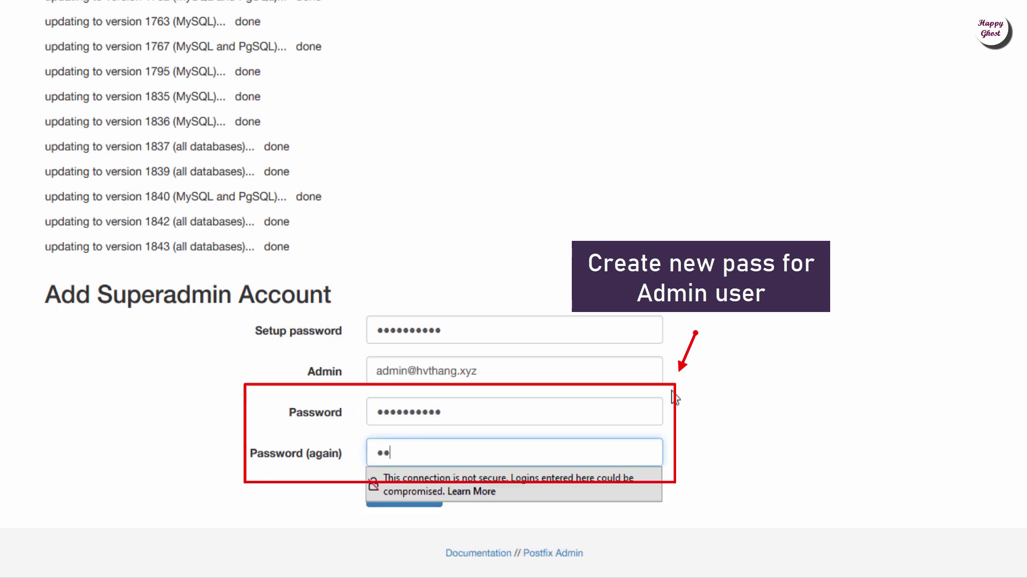
type("min@123")
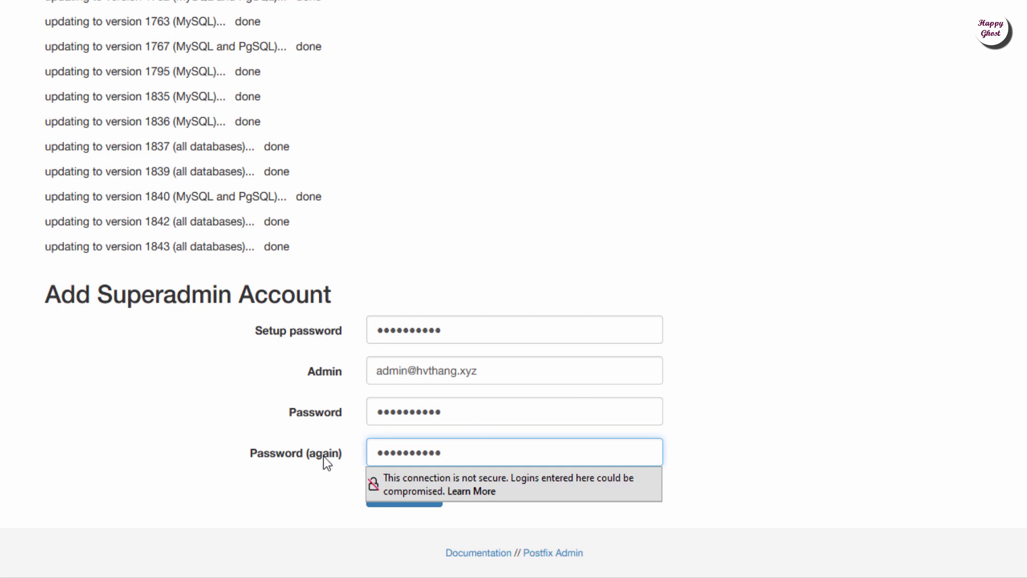
left_click(268, 484)
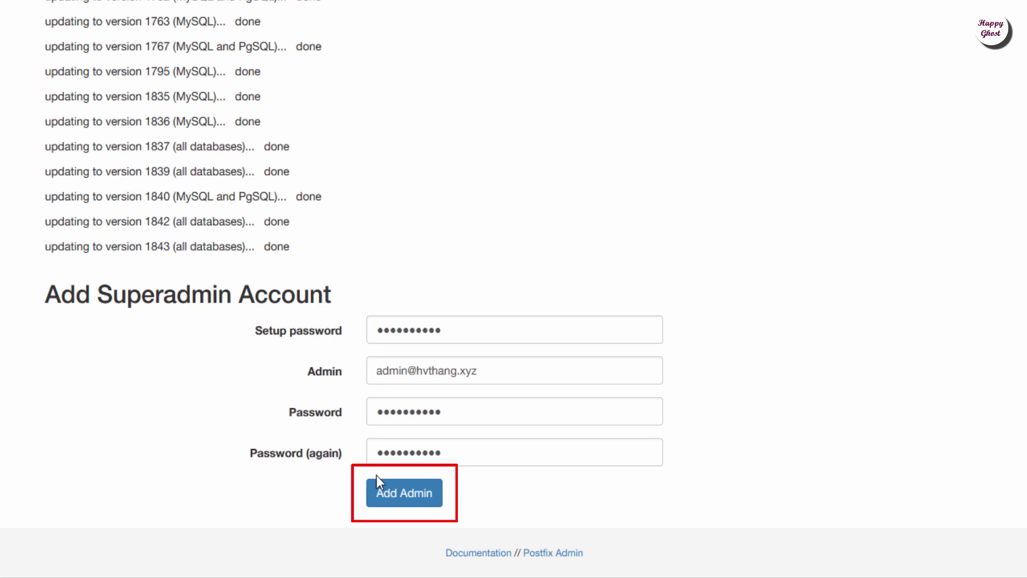
left_click(408, 495)
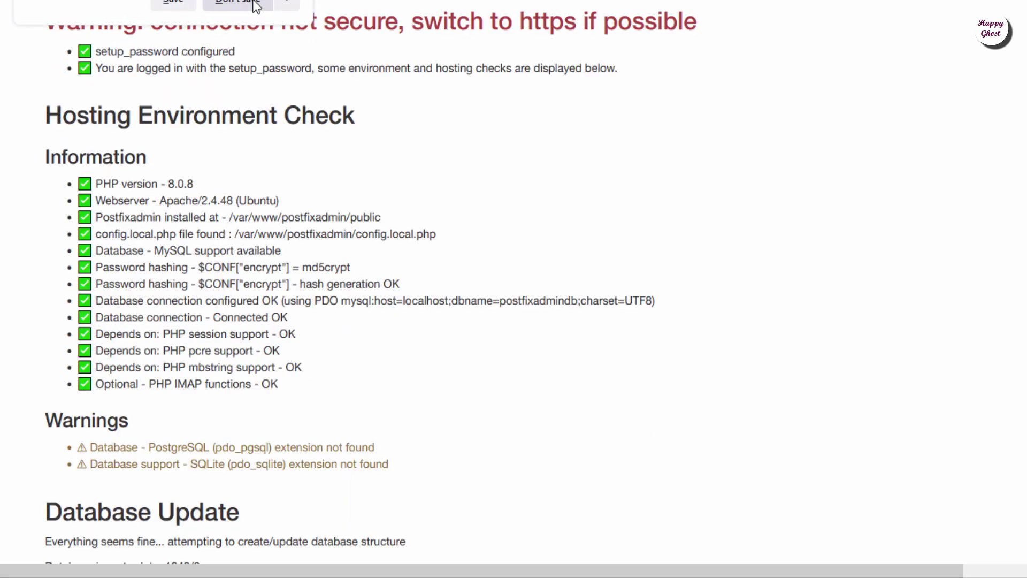
- Confirm the new admin appears under Super admins with a success message, then go to the login page
left_click(254, 5)
scroll(227, 296, "down", 9)
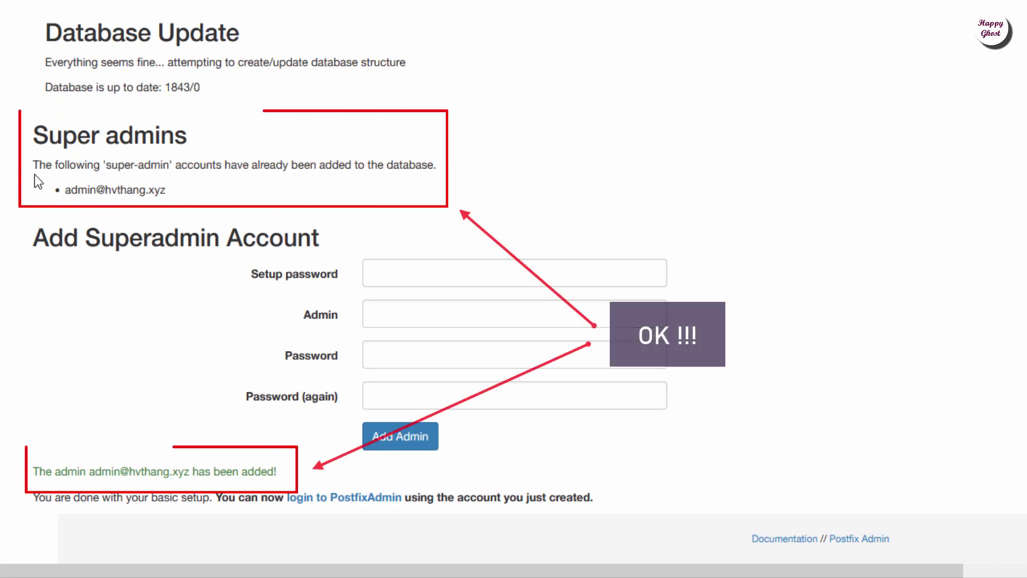
left_click_drag(36, 166, 436, 166)
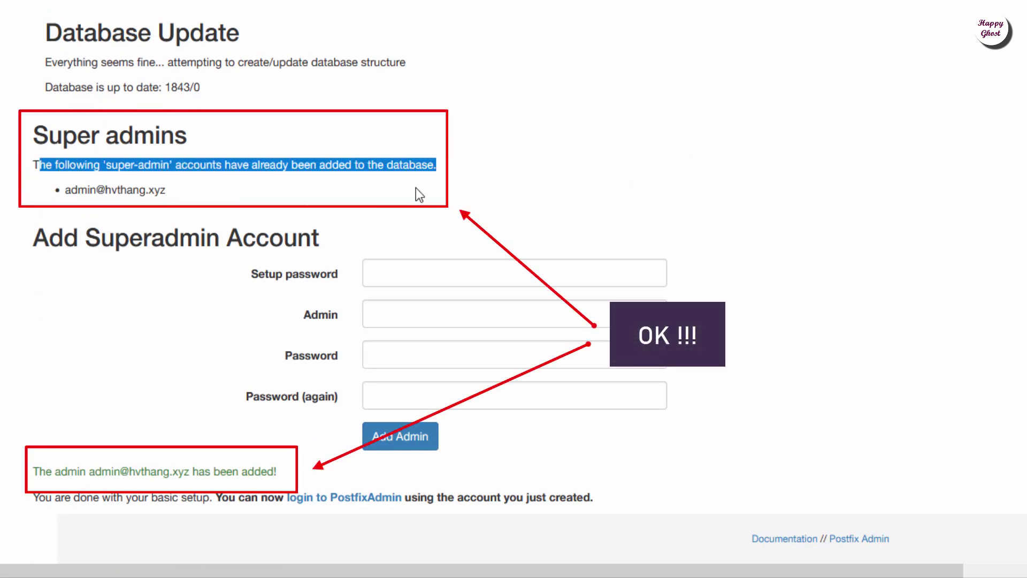
left_click_drag(64, 190, 185, 190)
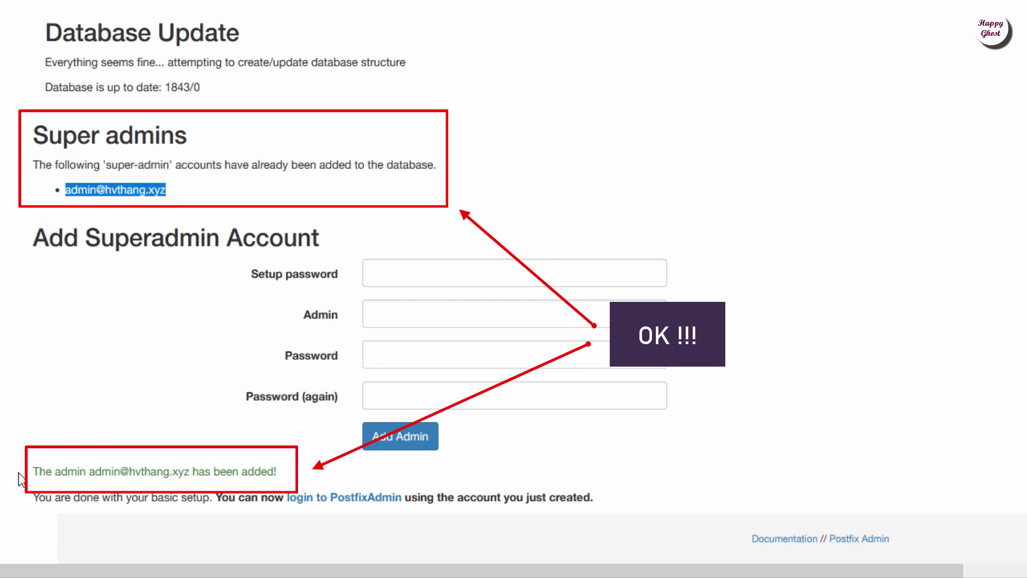
left_click_drag(34, 473, 332, 469)
left_click(332, 470)
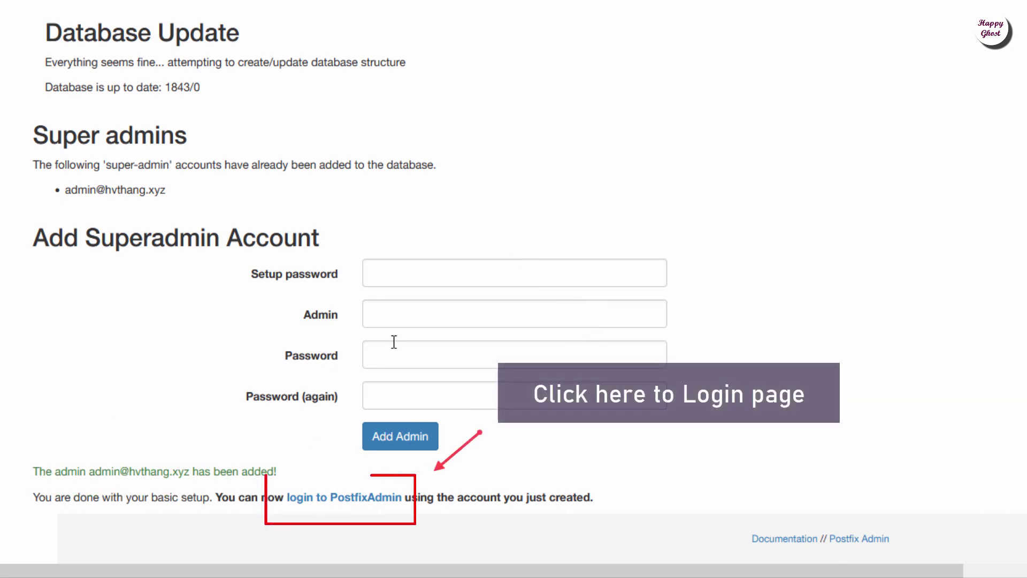
left_click(349, 511)
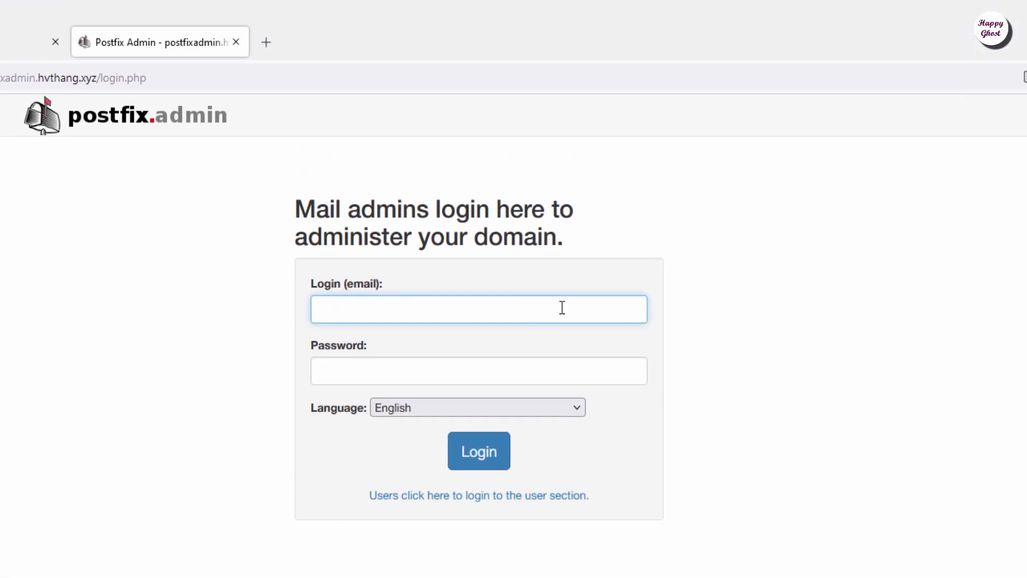
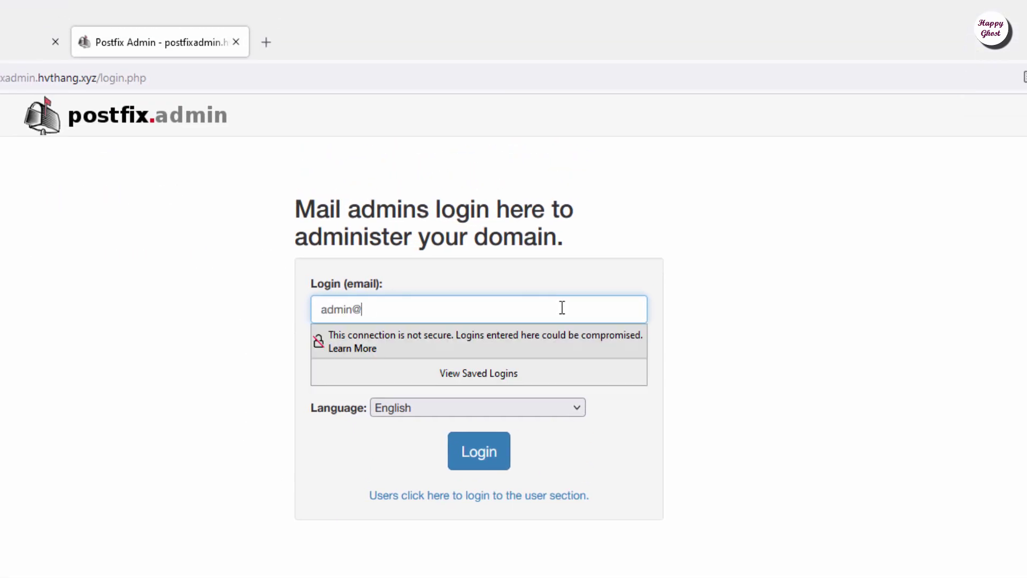
- Log in with the superadmin e-mail and password, declining to save the login in the browser
key("Tab")
type("a")
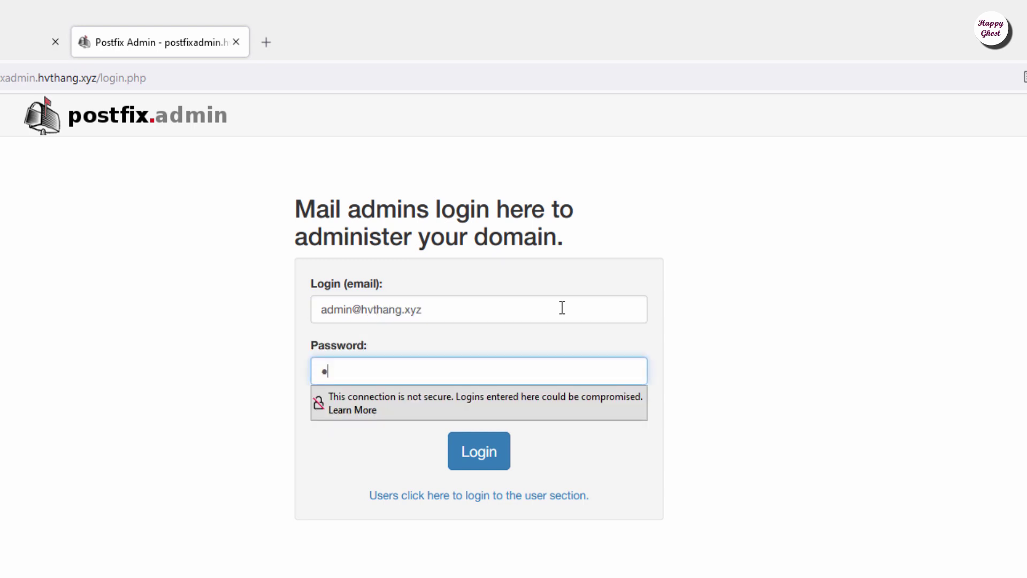
type("dmi")
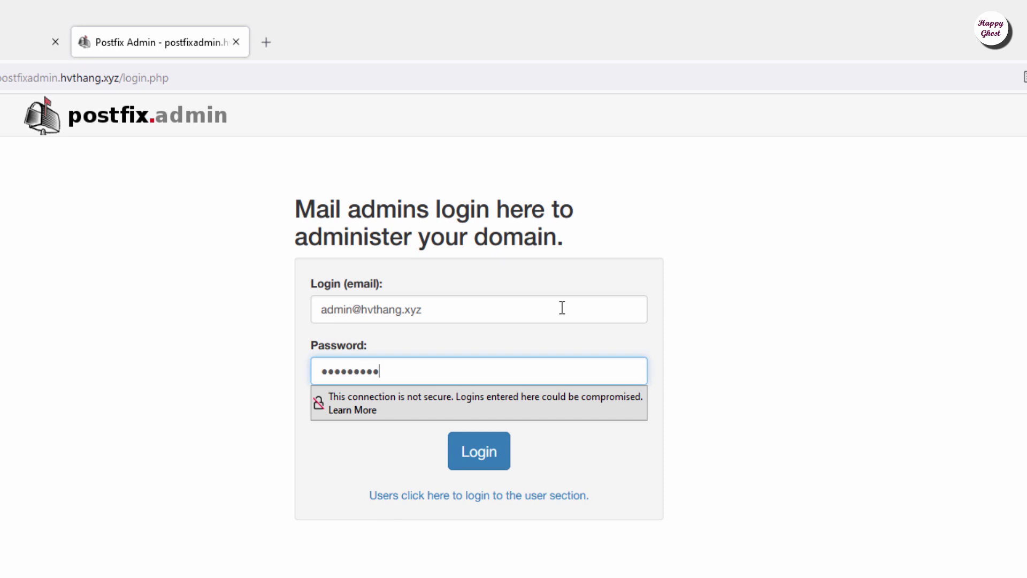
left_click(721, 320)
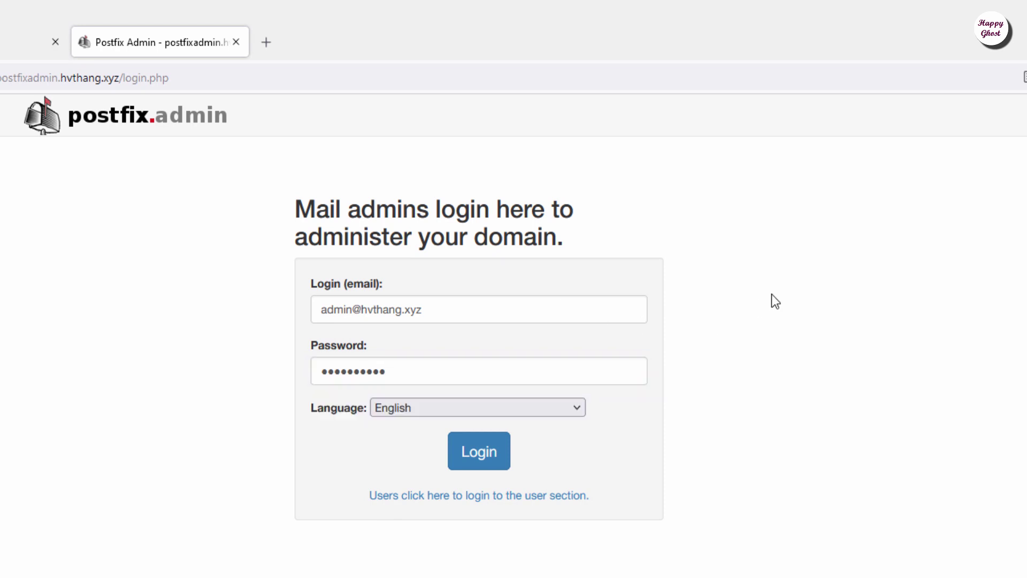
left_click(491, 465)
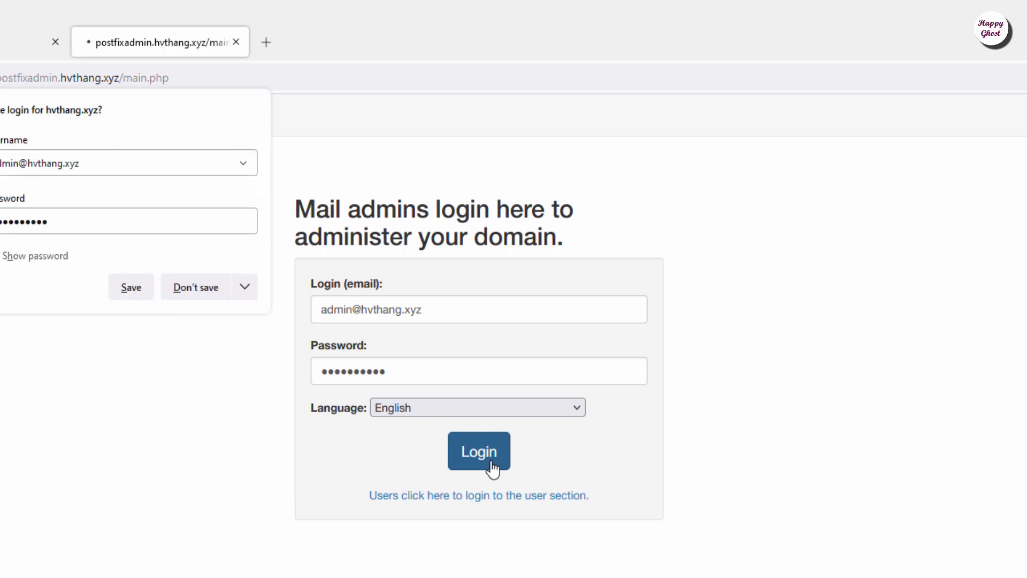
left_click(190, 292)
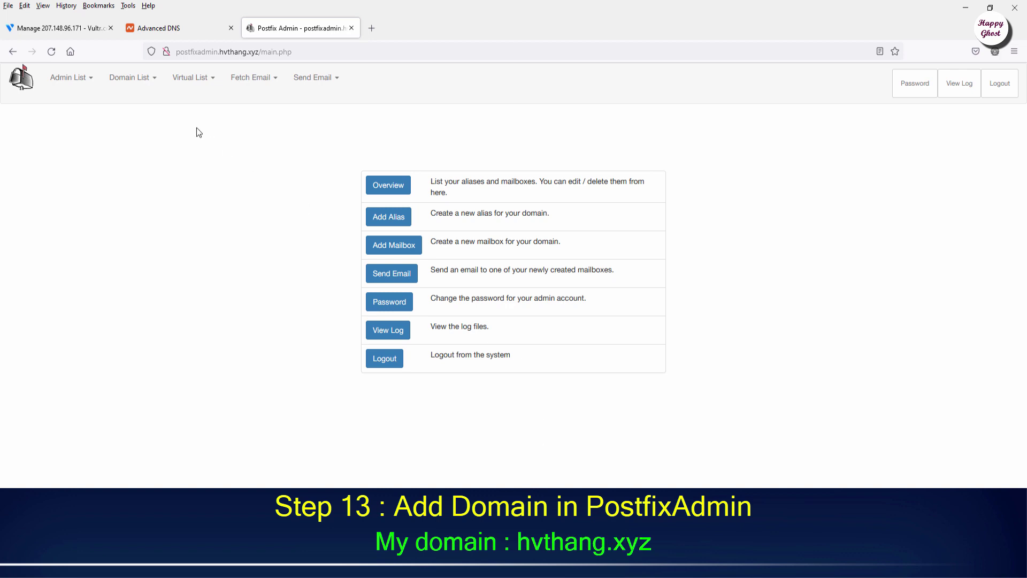
- Start a new domain with name hvthang.xyz and description HVTHANG.XYZ
left_click(135, 78)
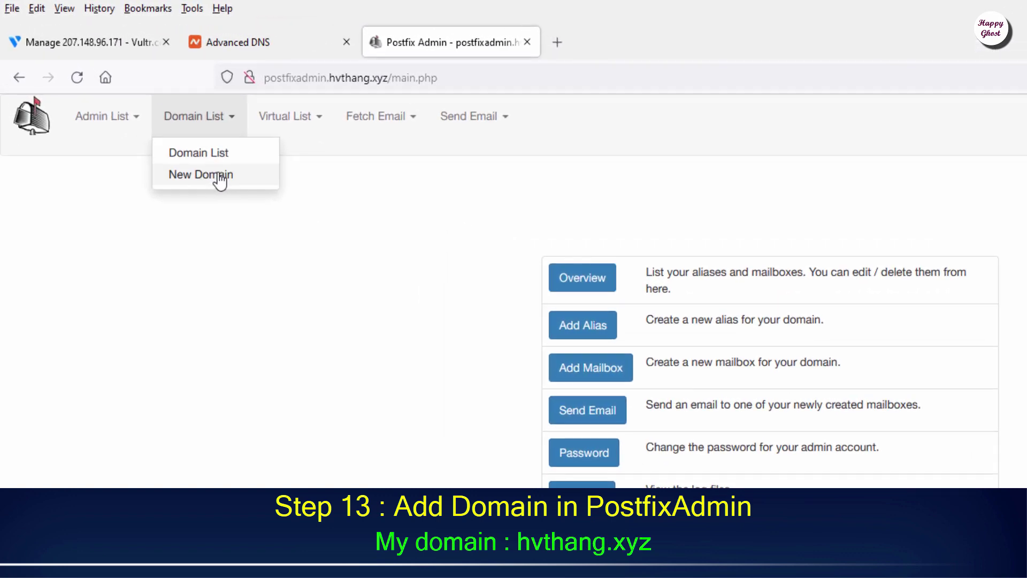
left_click(222, 161)
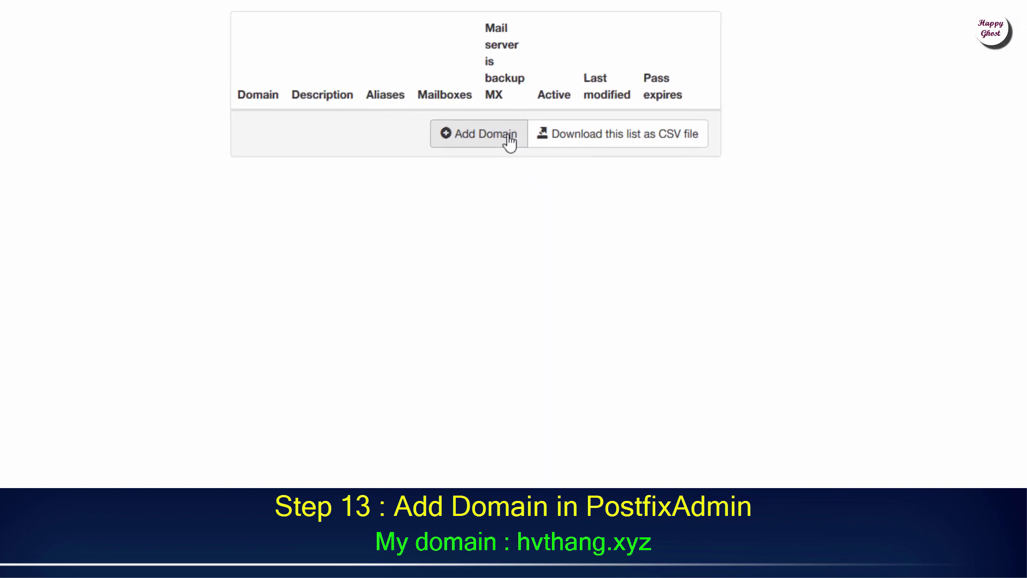
left_click(508, 138)
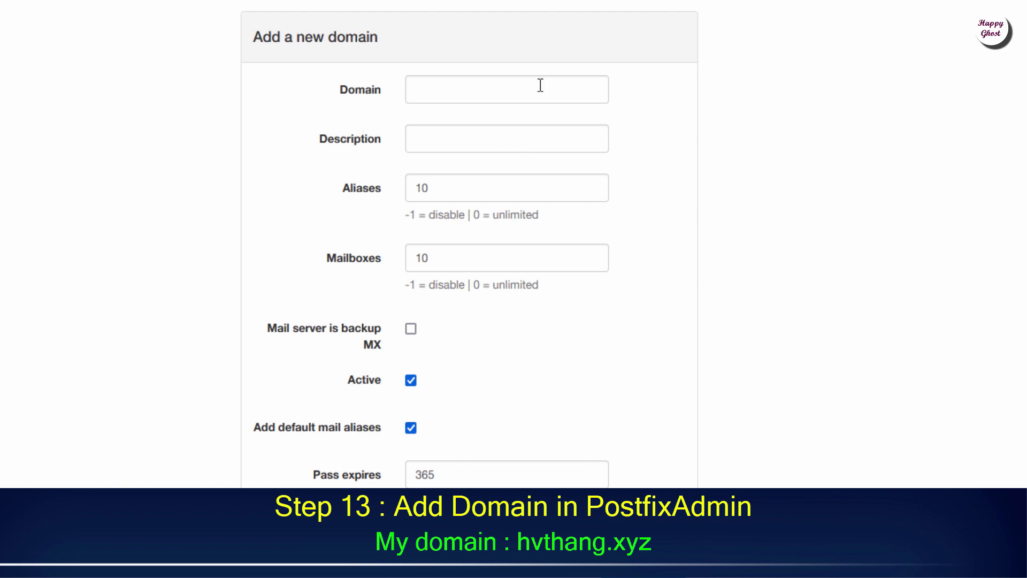
left_click(571, 87)
type("hvthang.xyz")
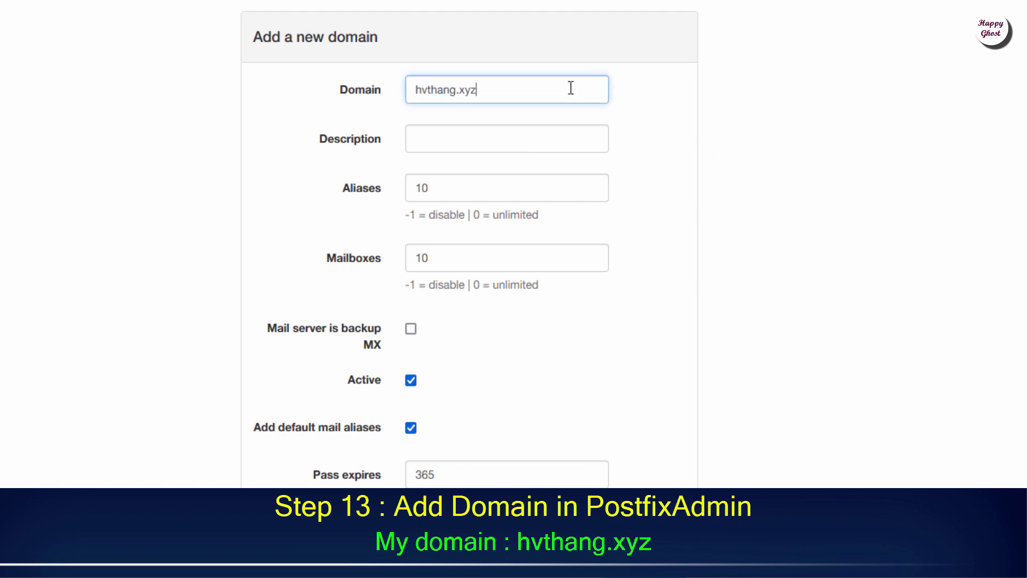
key("Tab")
type("HVTHANG")
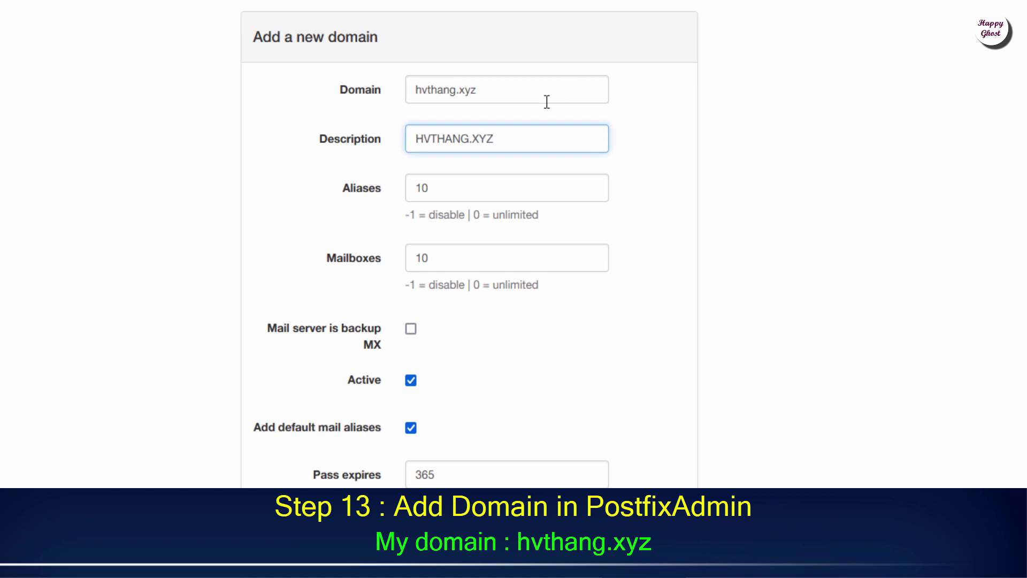
- Set Aliases and Mailboxes to 0, add the domain, and show the Domain List
double_click(415, 188)
key("BackSpace")
type("0")
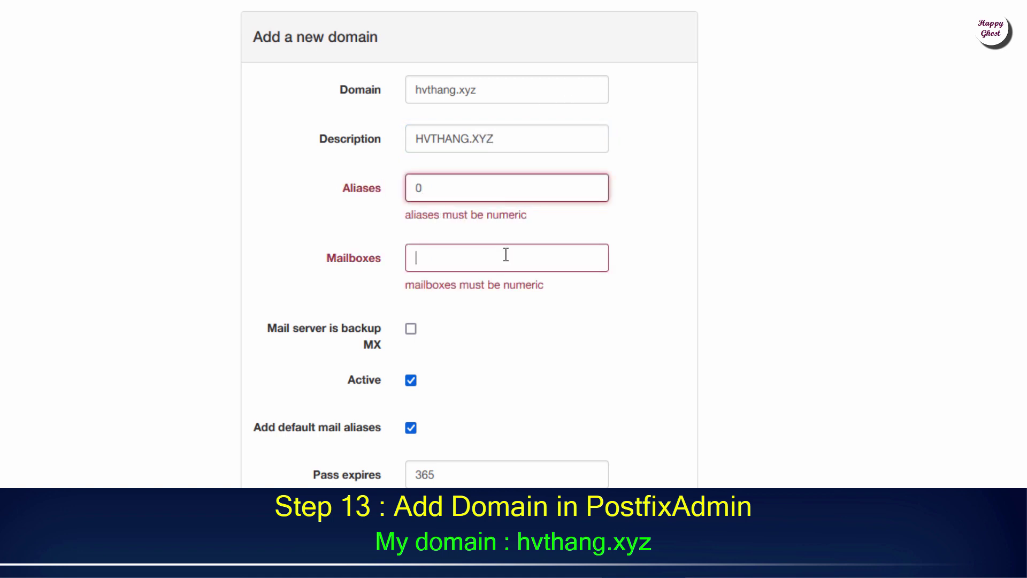
left_click(505, 258)
type("0")
left_click(451, 199)
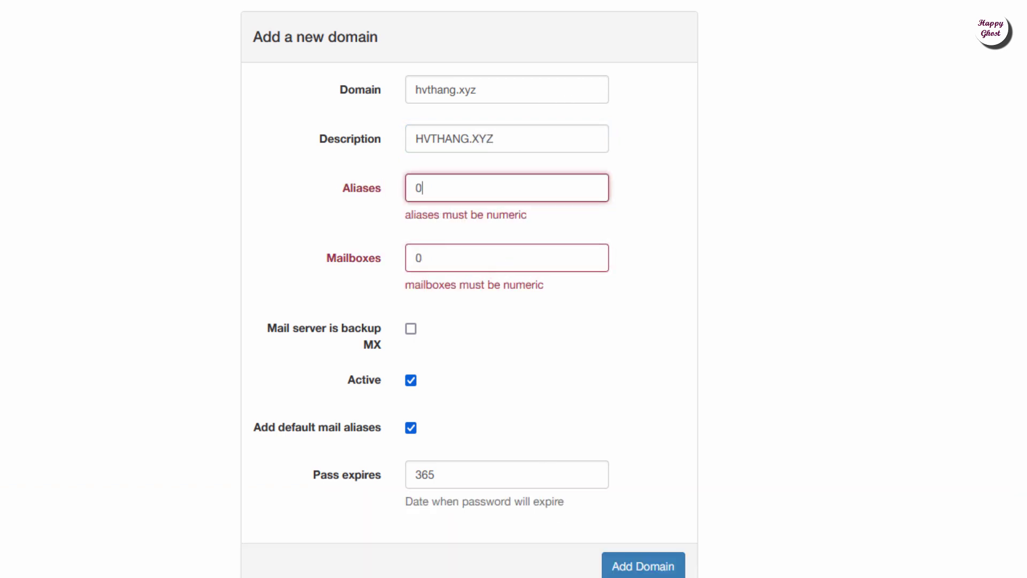
left_click(651, 568)
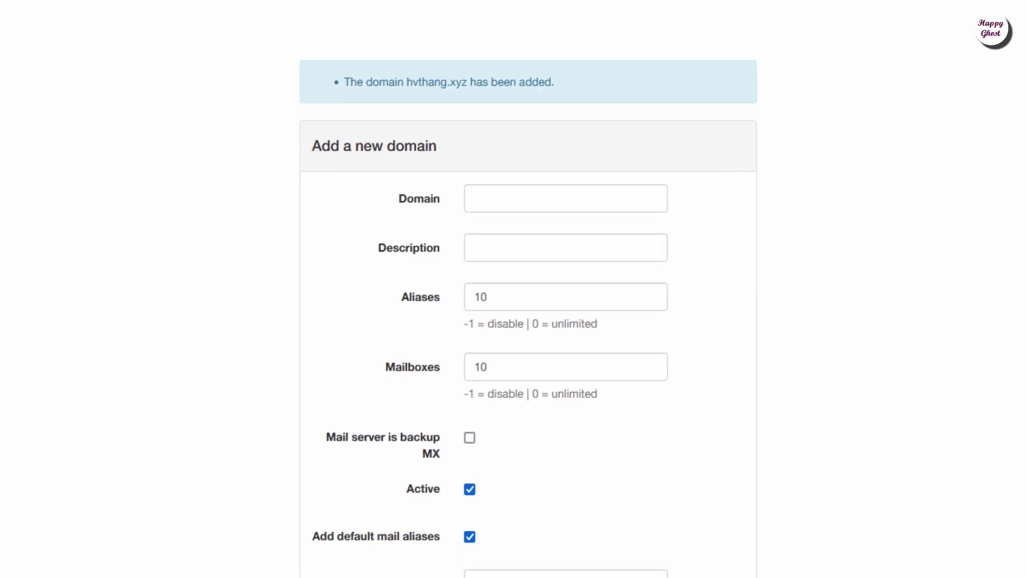
left_click(126, 53)
left_click(216, 160)
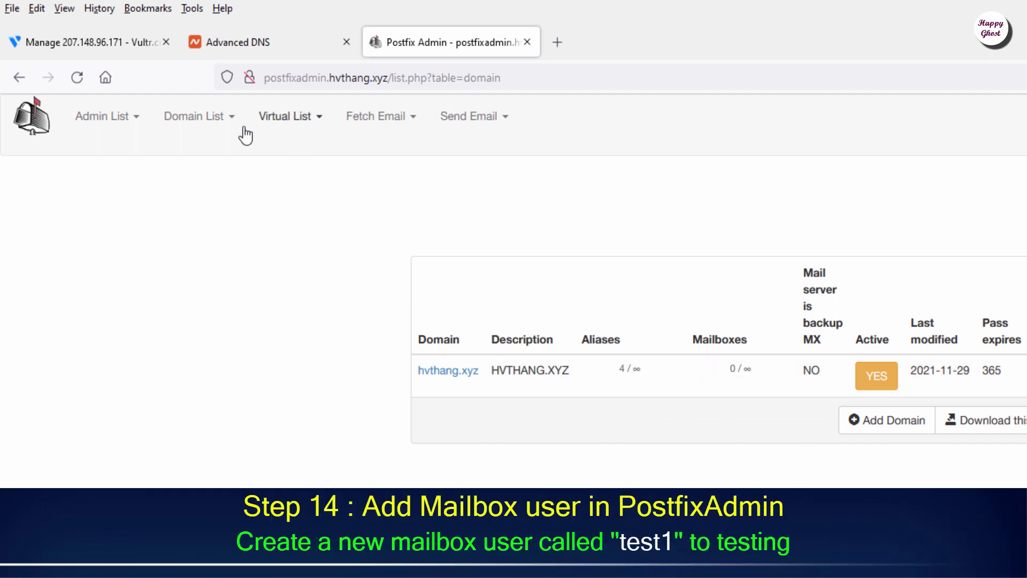
- Open the Add Mailbox form and enter the username test1
left_click(324, 126)
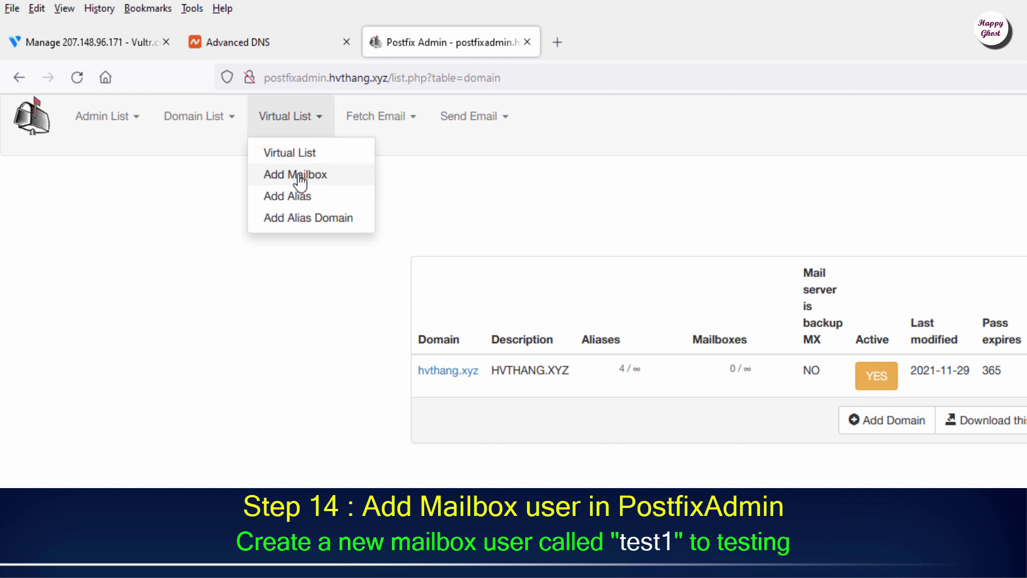
left_click(336, 181)
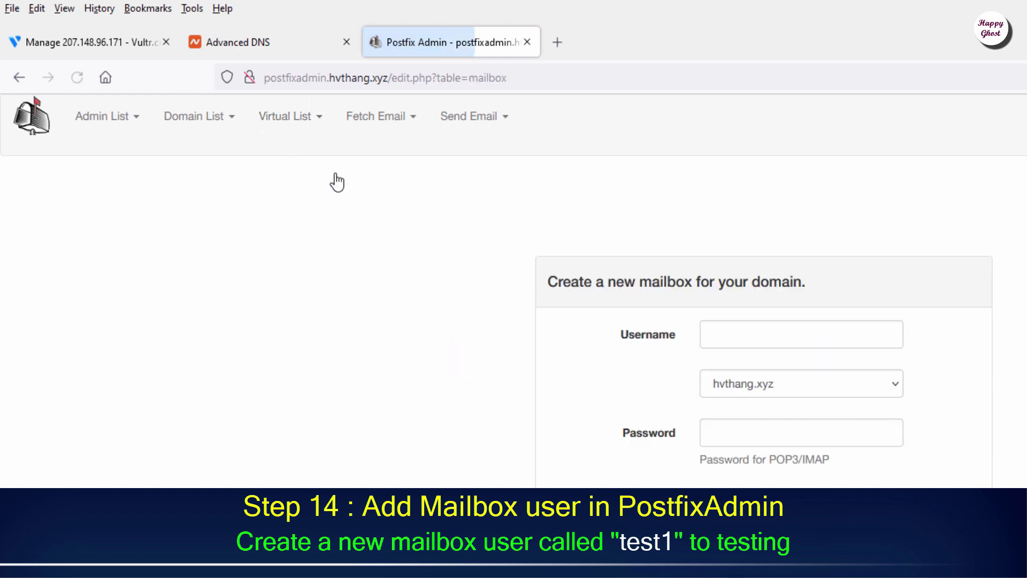
left_click(893, 338)
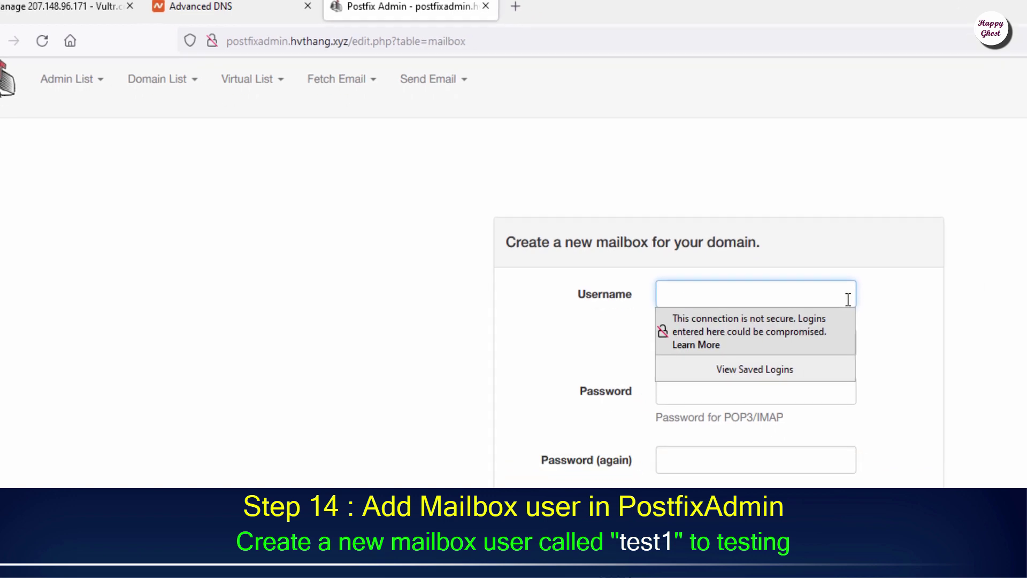
type("test1")
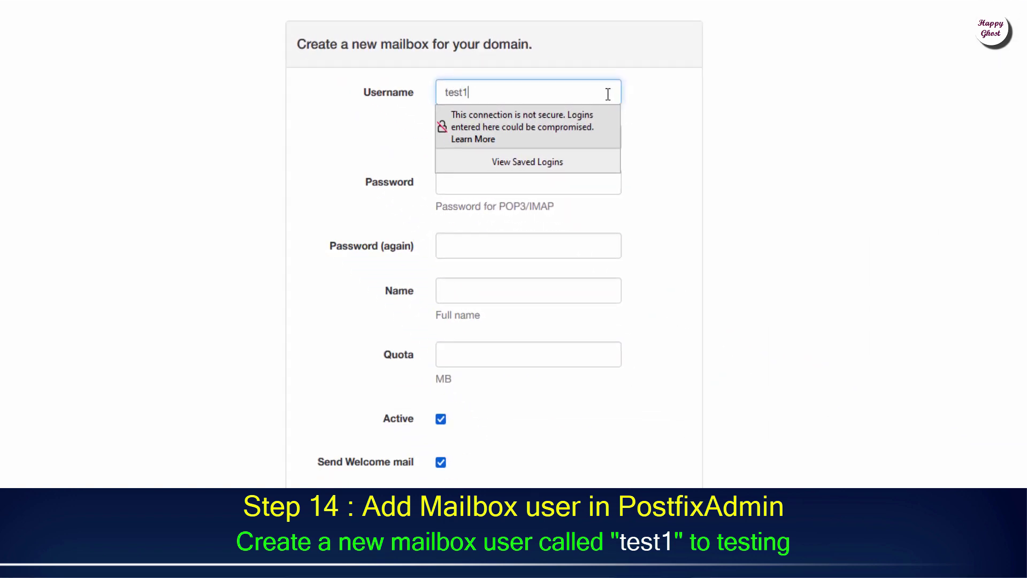
left_click(679, 107)
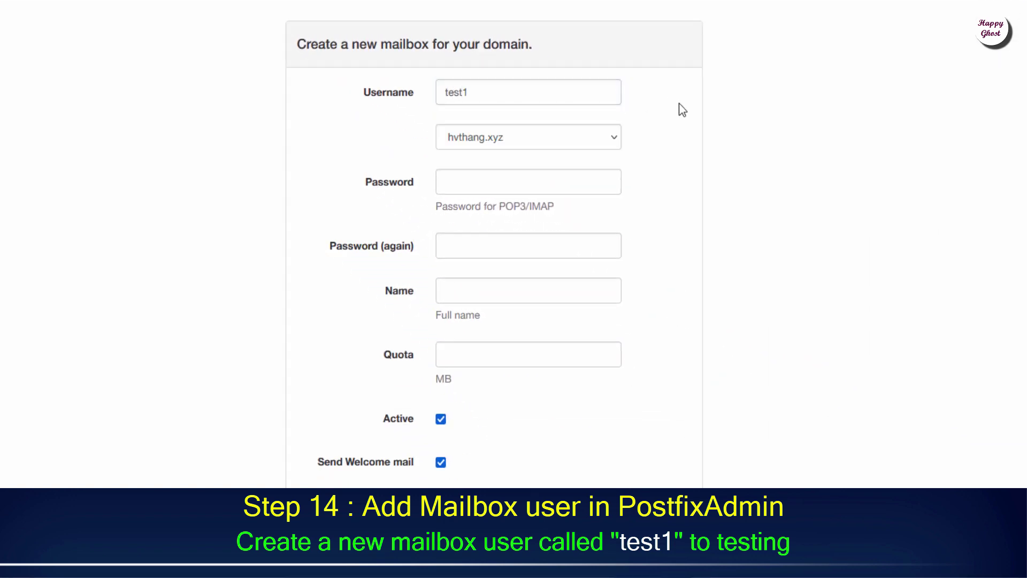
left_click(353, 91)
left_click(406, 181)
- Keep domain hvthang.xyz, enter the mailbox password twice, and set full name Test 1
left_click(525, 140)
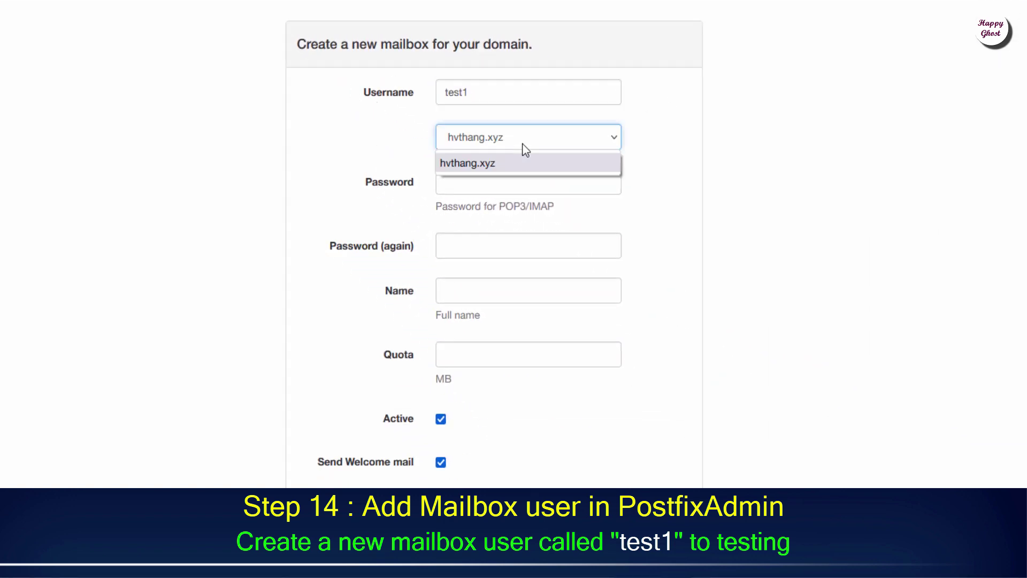
left_click(528, 183)
type("123456789")
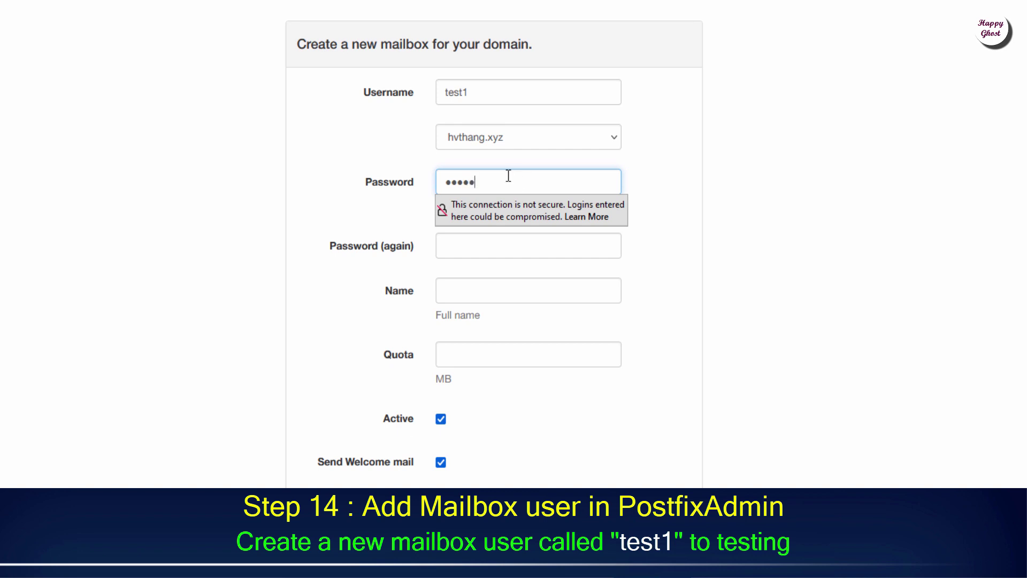
left_click(577, 247)
type("********")
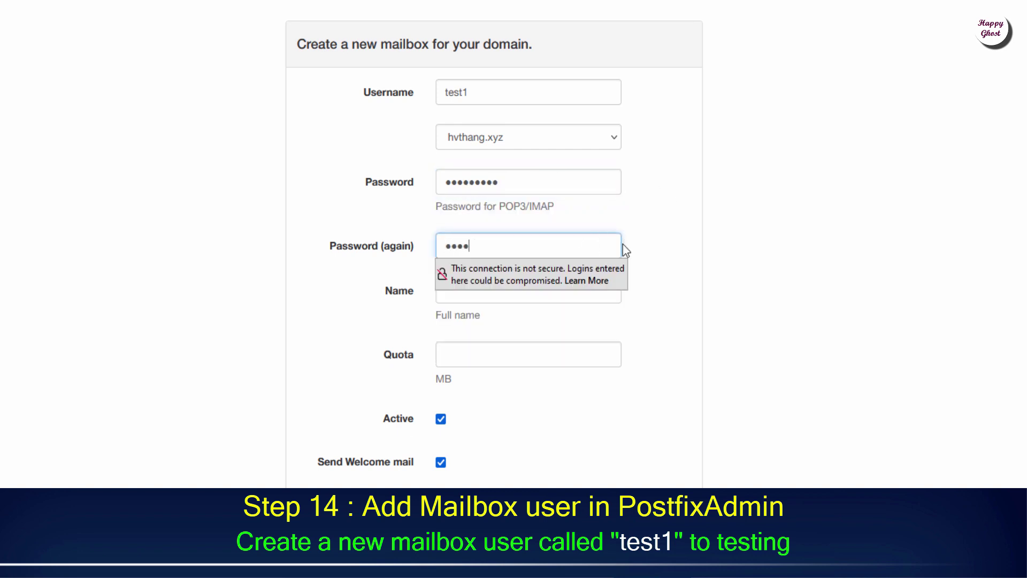
left_click(650, 245)
left_click(573, 289)
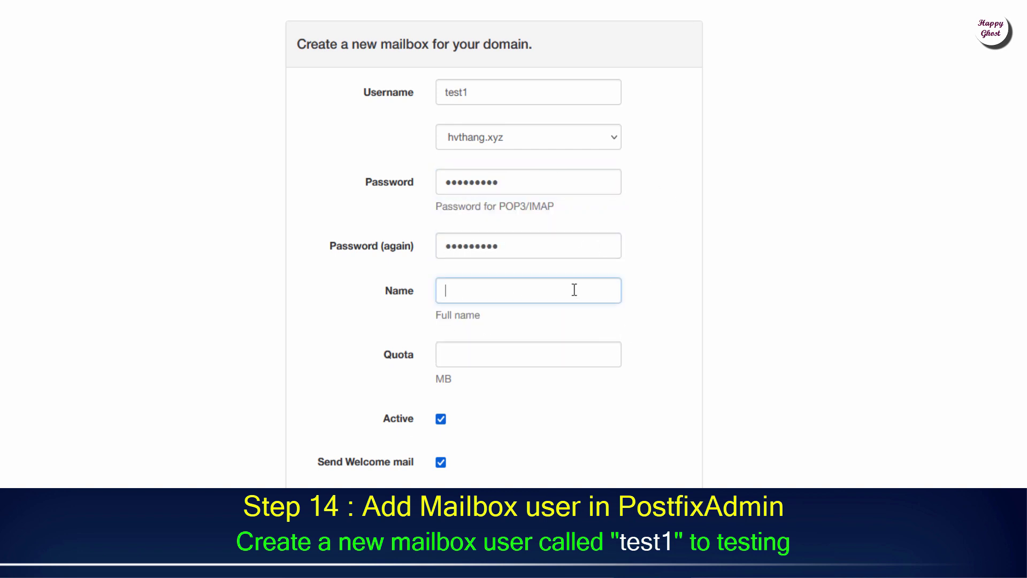
type("Test 1")
left_click(649, 295)
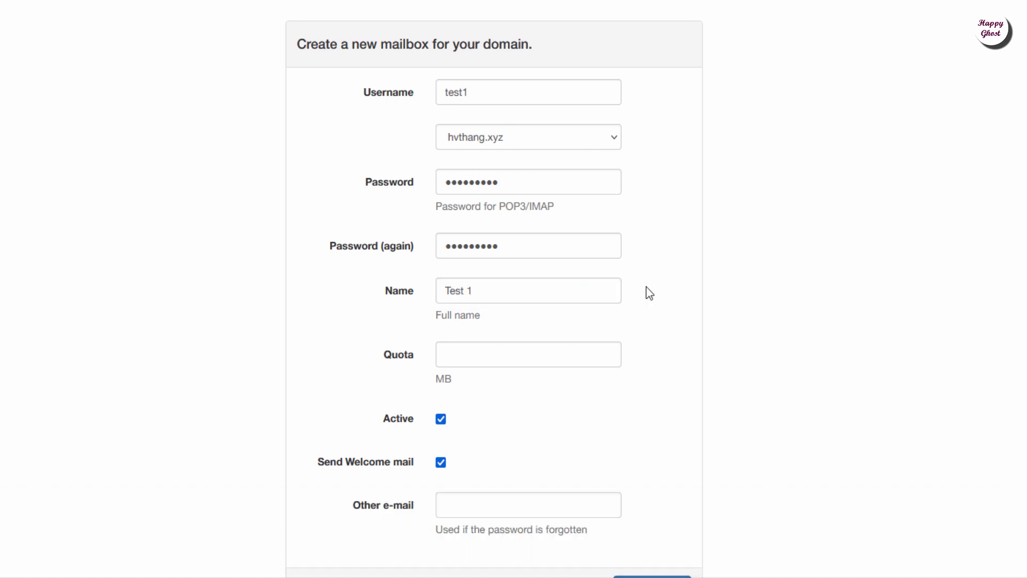
- Create the test1 mailbox on hvthang.xyz and decline saving the password in the browser
scroll(642, 195, "down", 2)
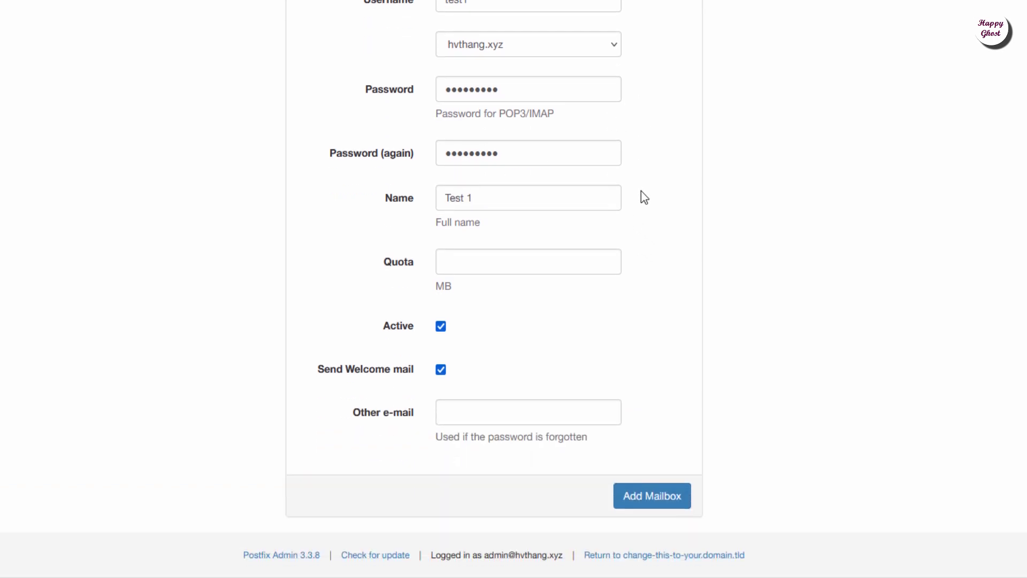
left_click(683, 502)
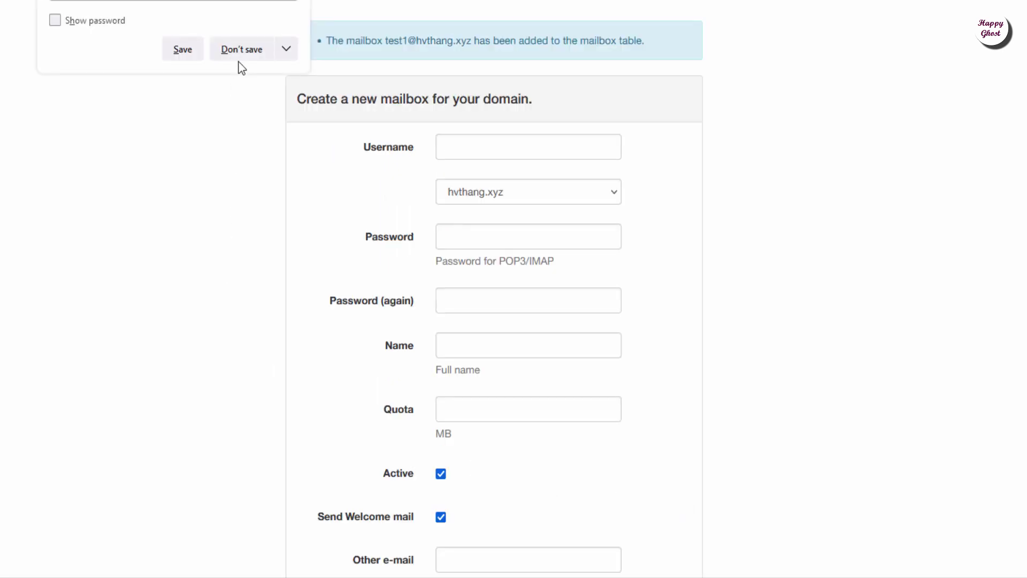
left_click(243, 54)
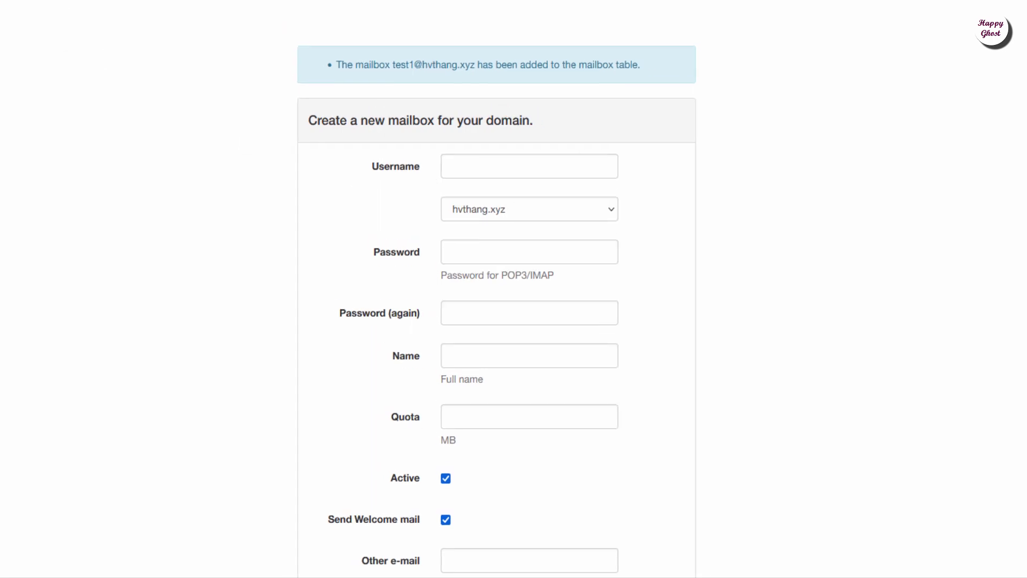
left_click(170, 21)
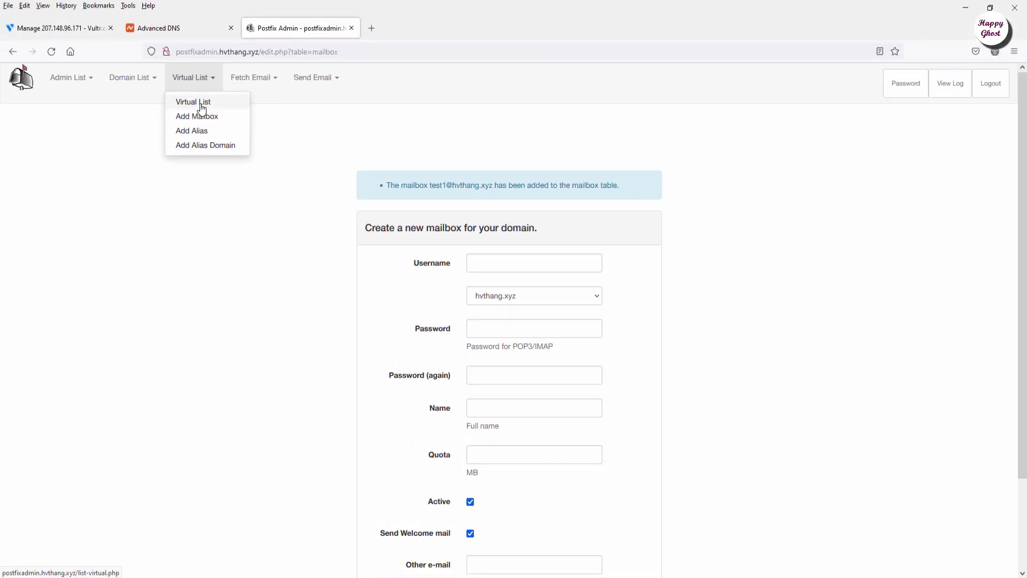
- Show the hvthang.xyz virtual list with the test1 mailbox listed as active, then switch to PuTTY
left_click(193, 101)
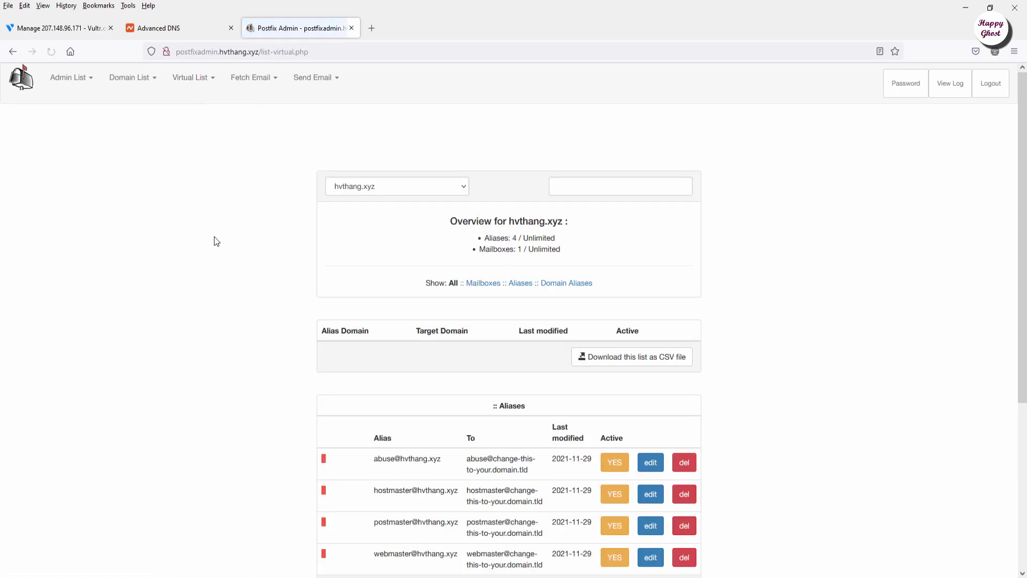
scroll(225, 233, "down", 5)
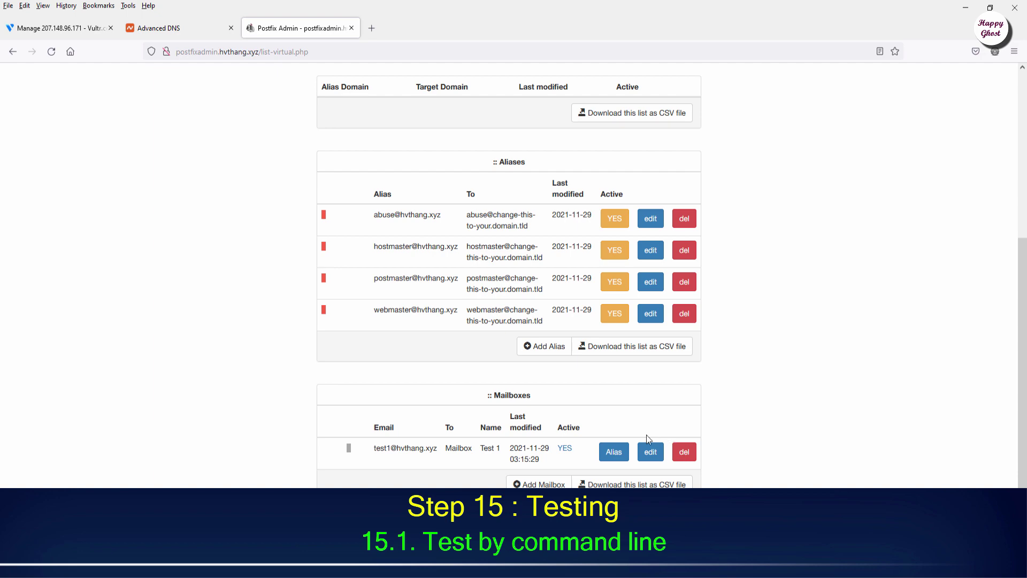
key("alt+Tab")
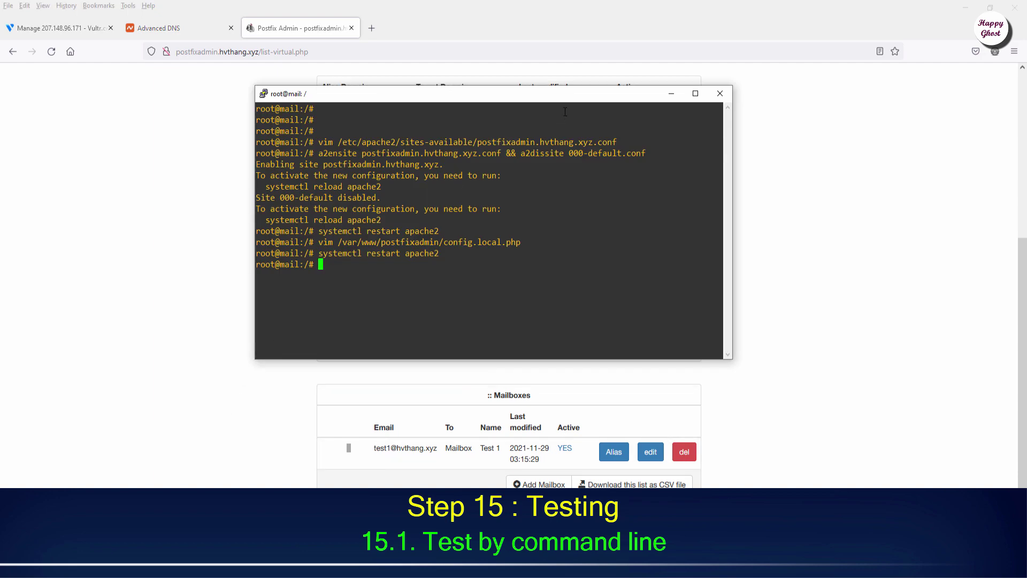
- Clear the terminal and telnet to mail.hvthang.xyz on port 25
type("c")
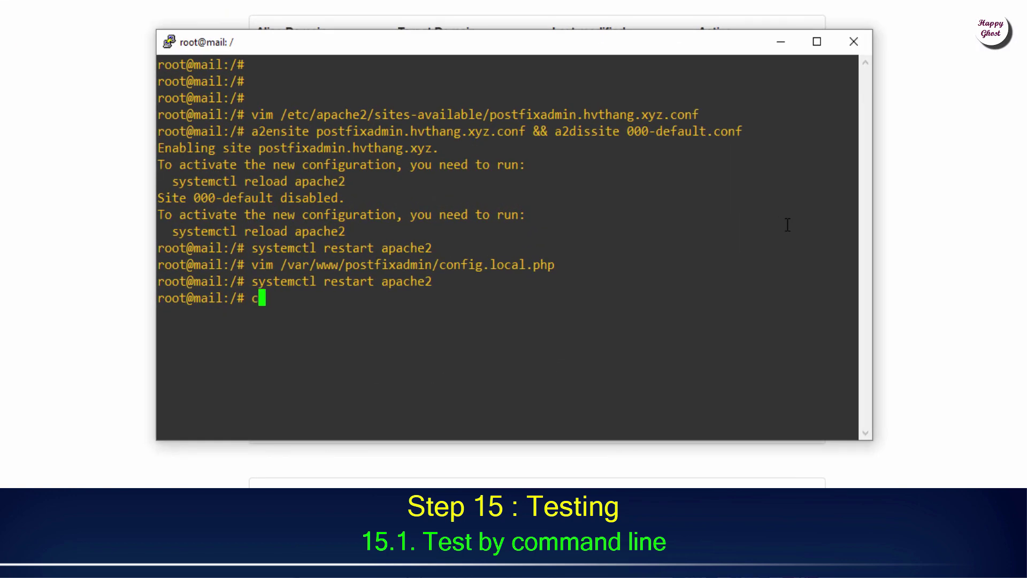
type("lear")
key("Return")
key("Return")
key("Return")
key("Return")
key("Return")
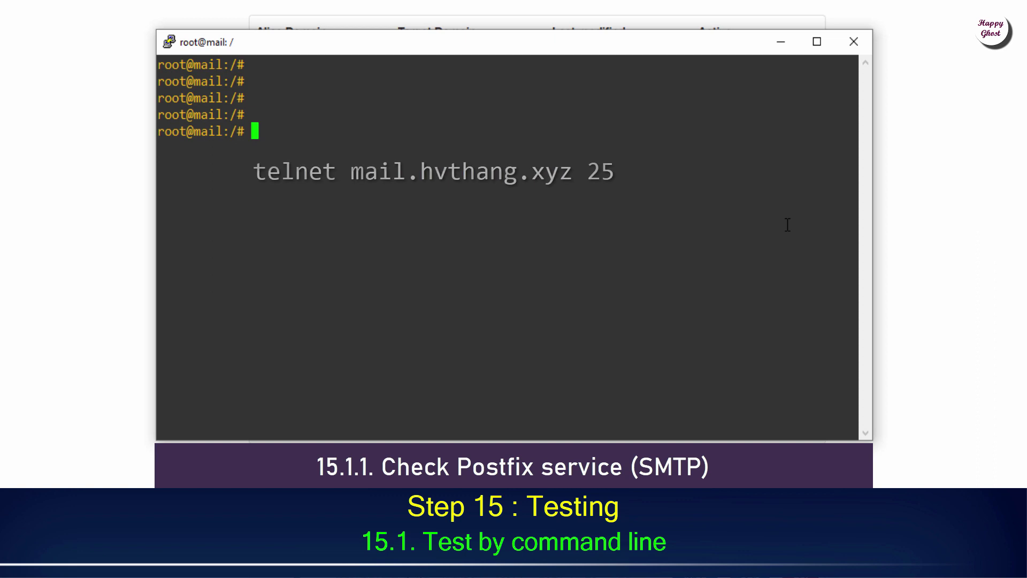
type("tel")
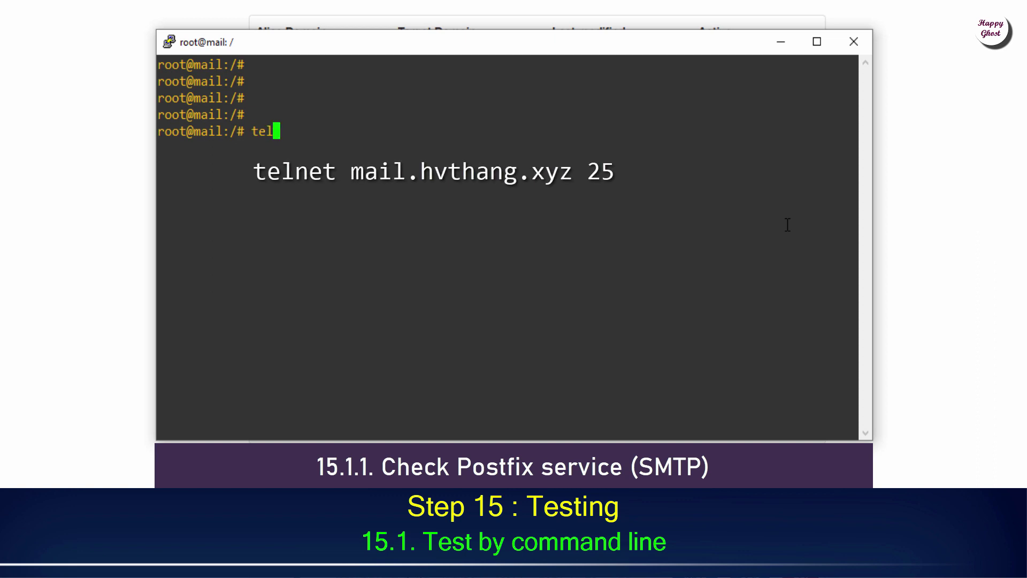
type("net mail.hvthang.x")
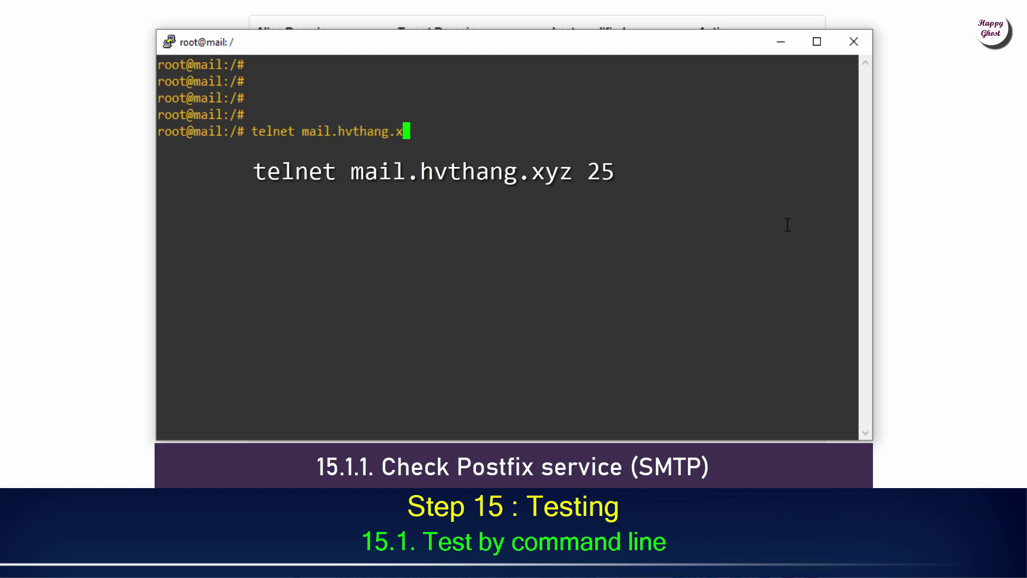
type("yz 25")
key("Return")
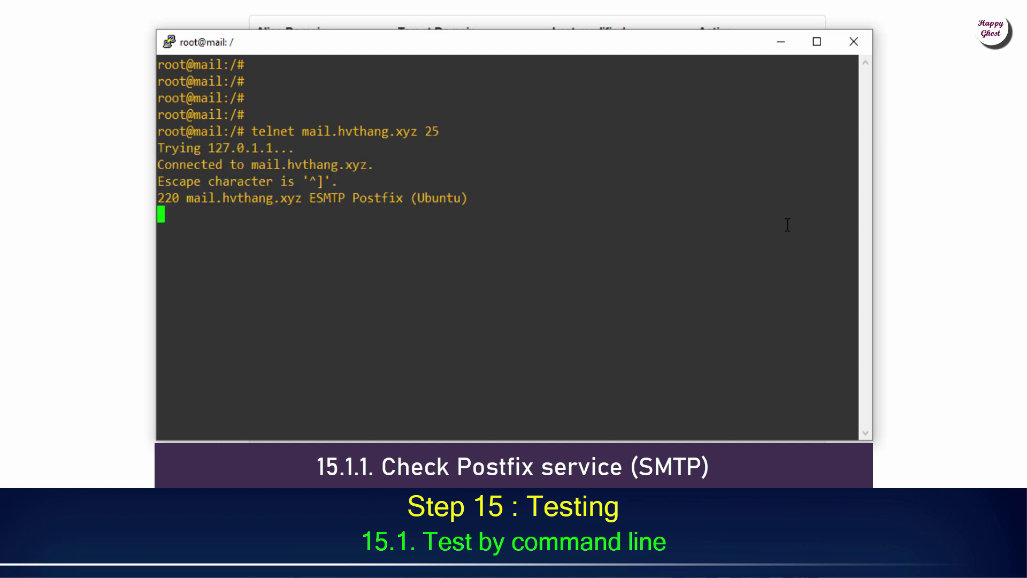
- Send ehlo mail.hvthang.xyz, set the test1 mailbox as sender, and begin the rcpt to command
type("ehlo ")
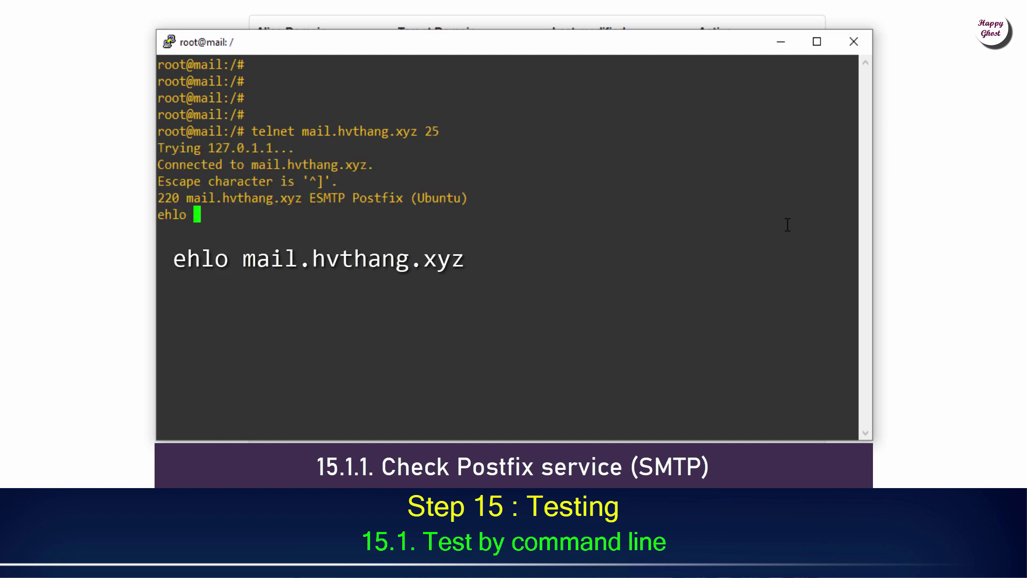
type("mail.hvthang.xyz")
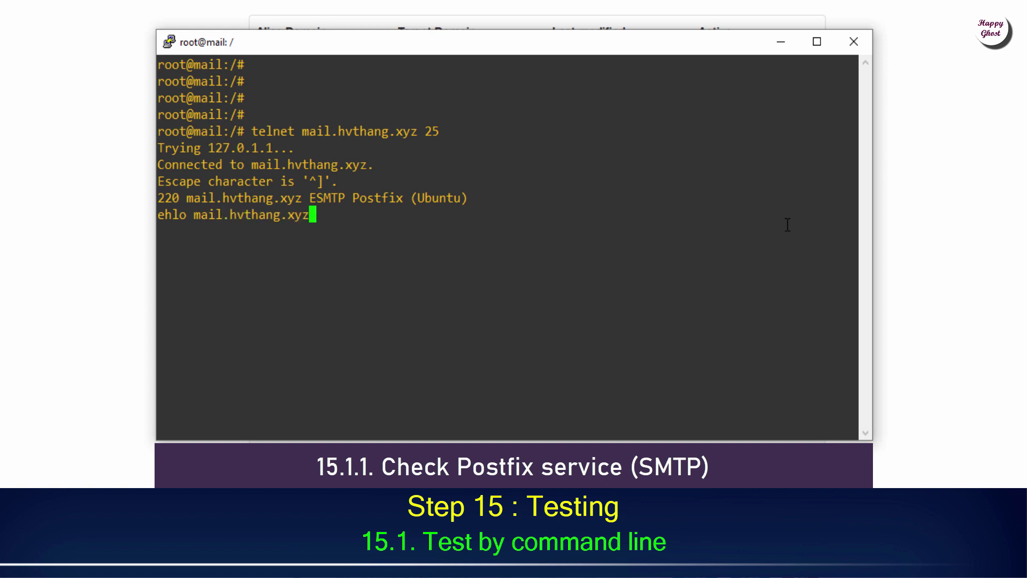
key("Return")
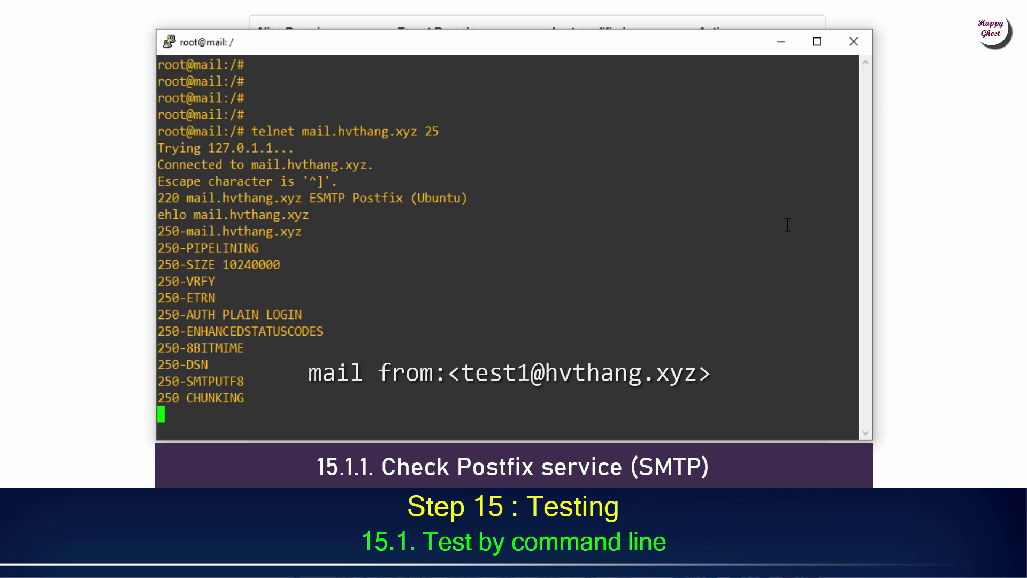
type("mail from:")
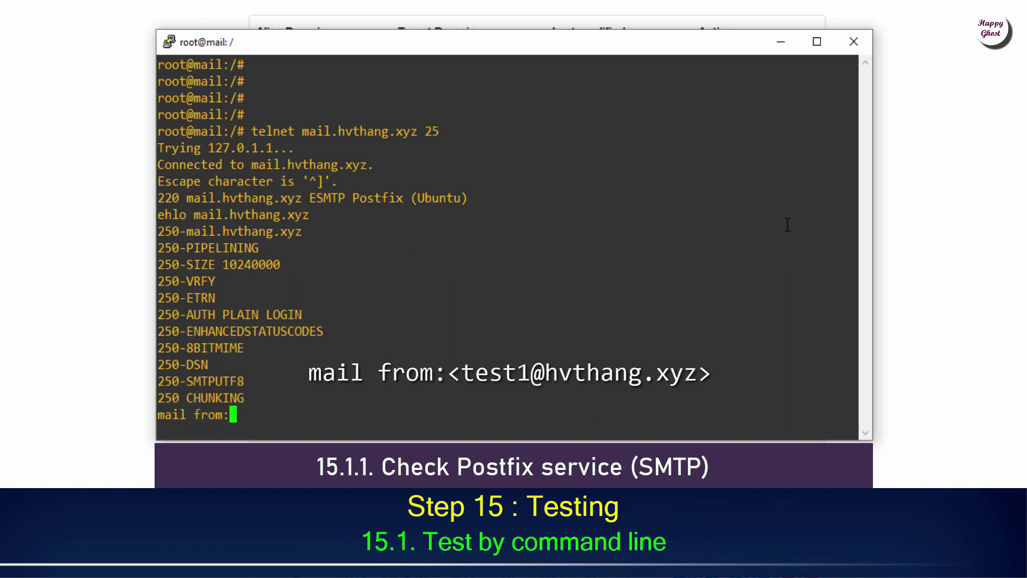
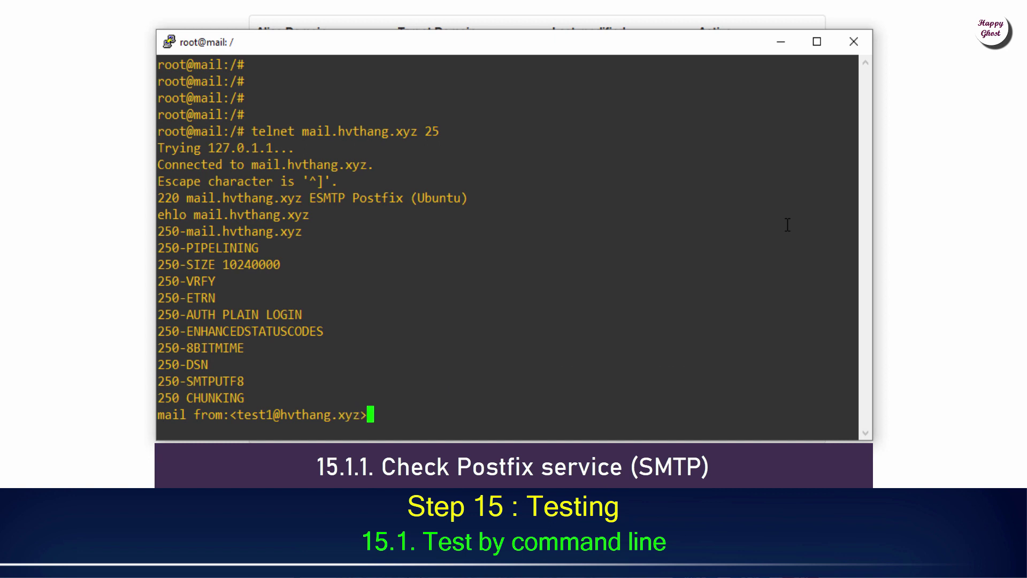
key("Return")
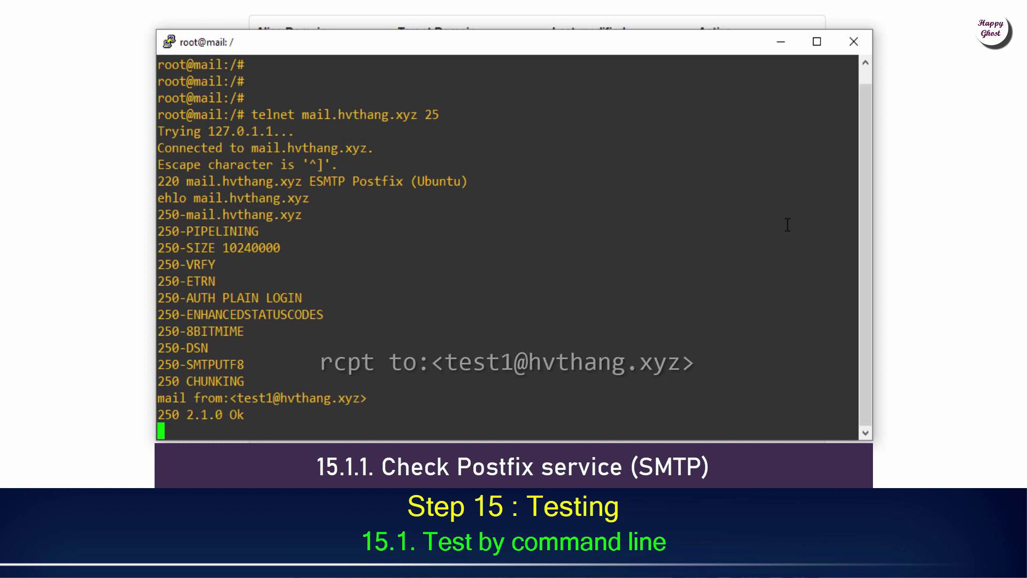
type("rcpt")
type(" to:")
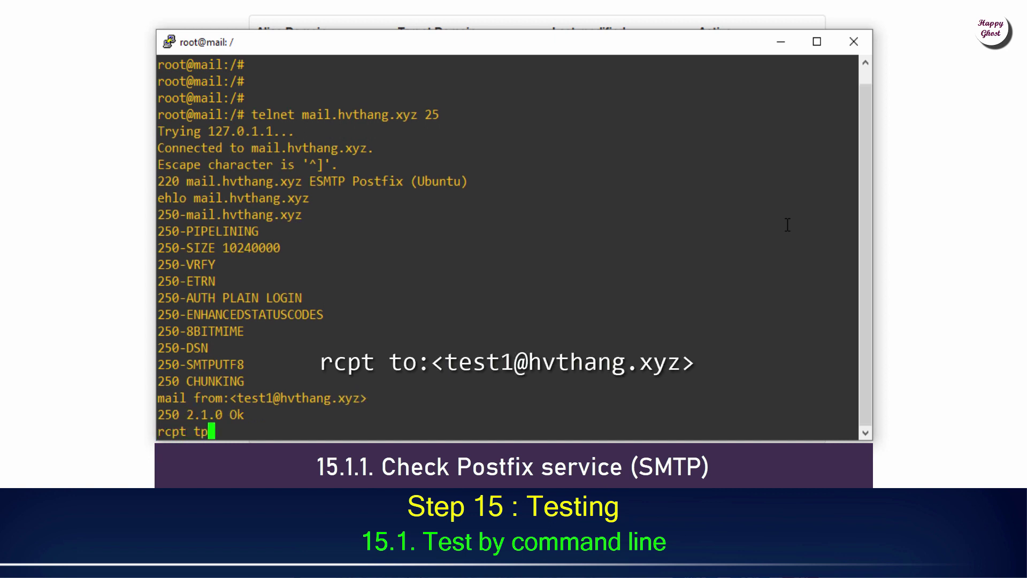